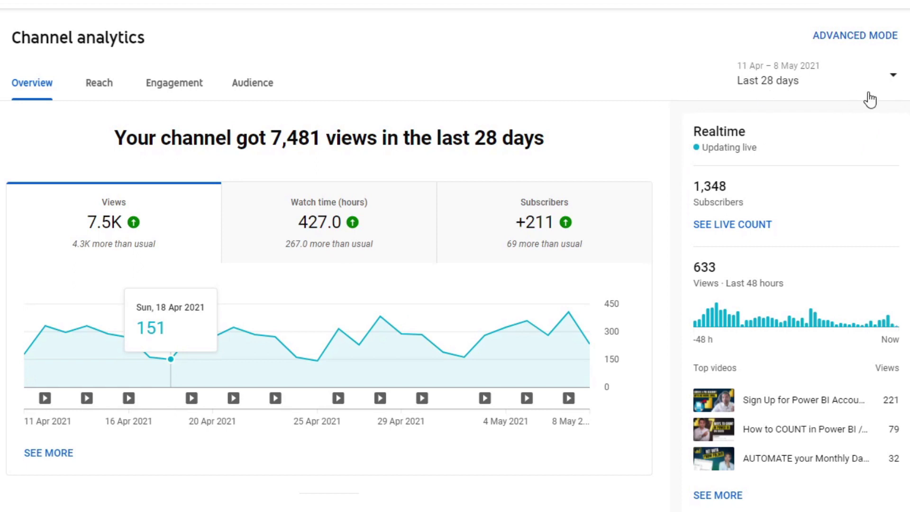
# Switch the YouTube Studio channel analytics range to Last 7 days, then reopen the range list
pyautogui.click(887, 90)
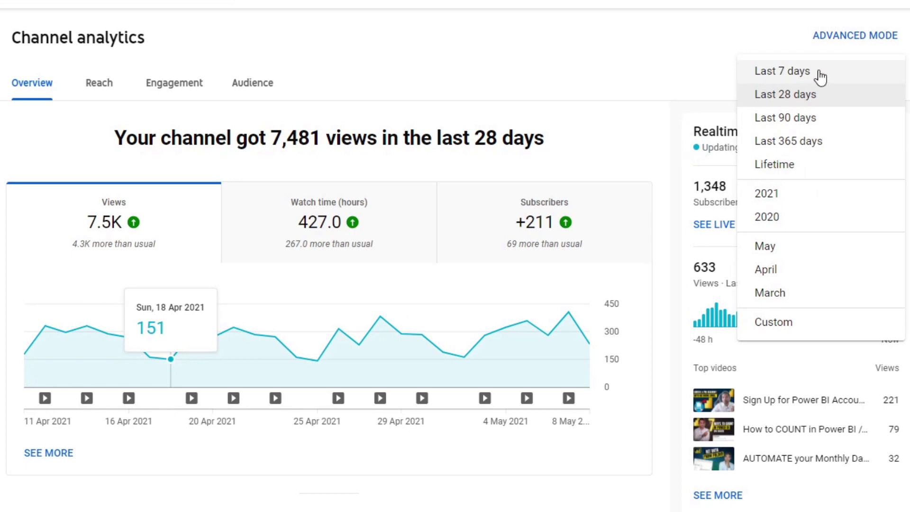
pyautogui.click(847, 80)
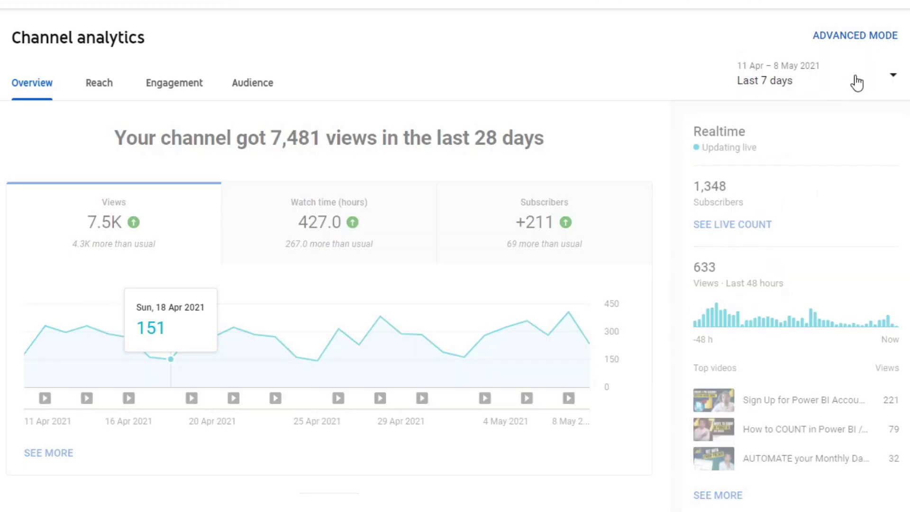
pyautogui.click(851, 84)
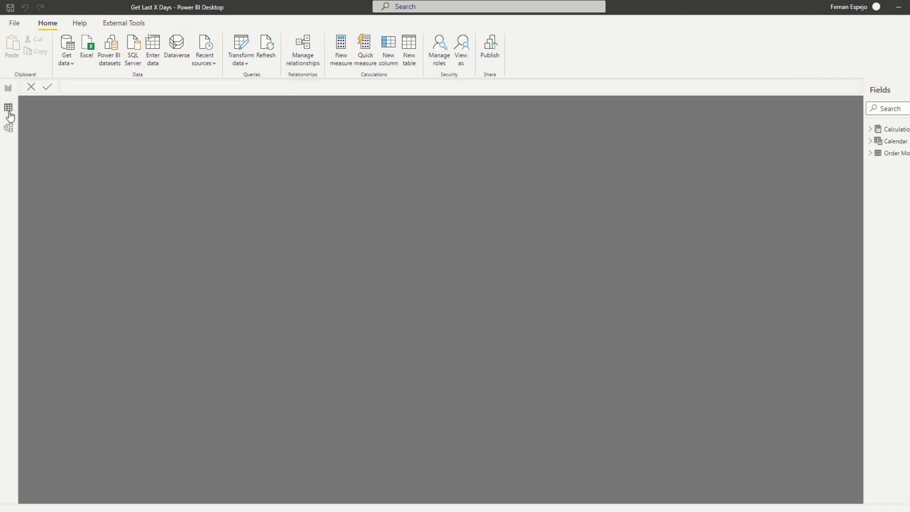
# Review the Order Mock rows and the Total Sales formula, then display the Calendar table's DAX
pyautogui.click(8, 110)
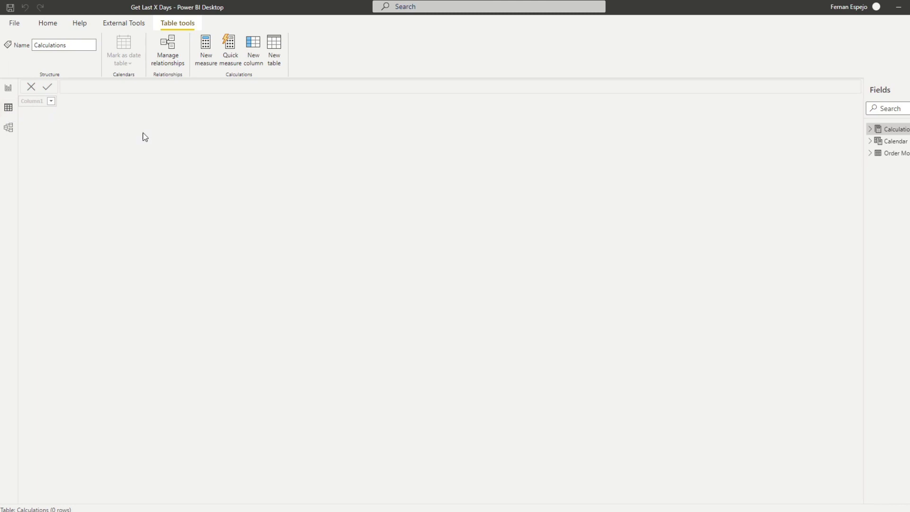
pyautogui.click(885, 153)
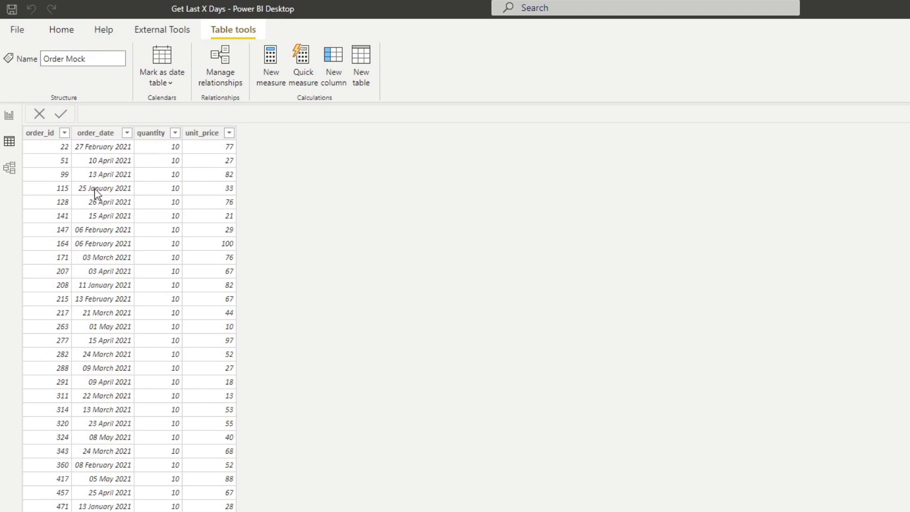
pyautogui.click(9, 116)
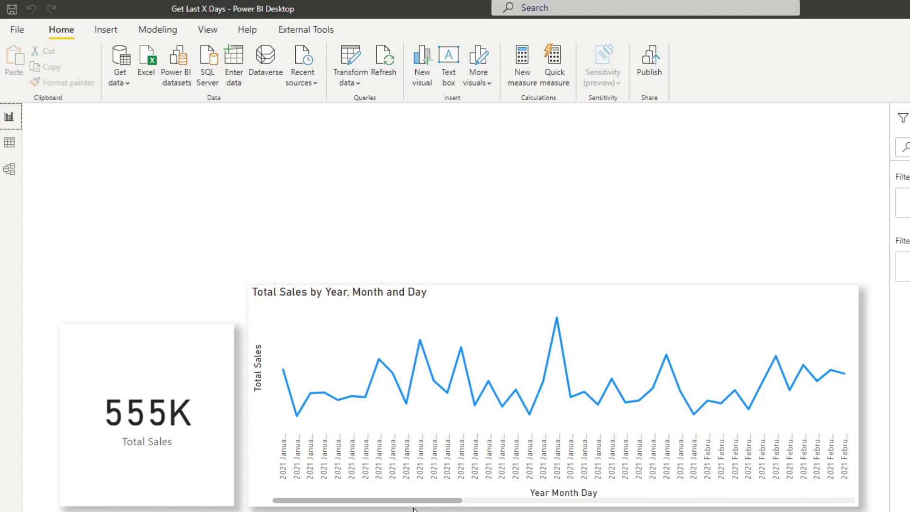
pyautogui.moveTo(417, 501)
pyautogui.mouseDown()
pyautogui.moveTo(797, 501)
pyautogui.moveTo(417, 501)
pyautogui.mouseUp()
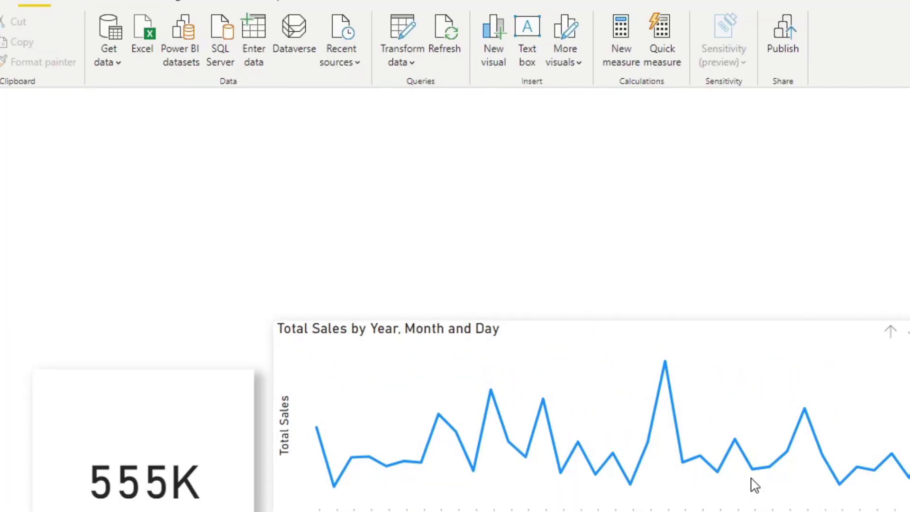
pyautogui.click(906, 284)
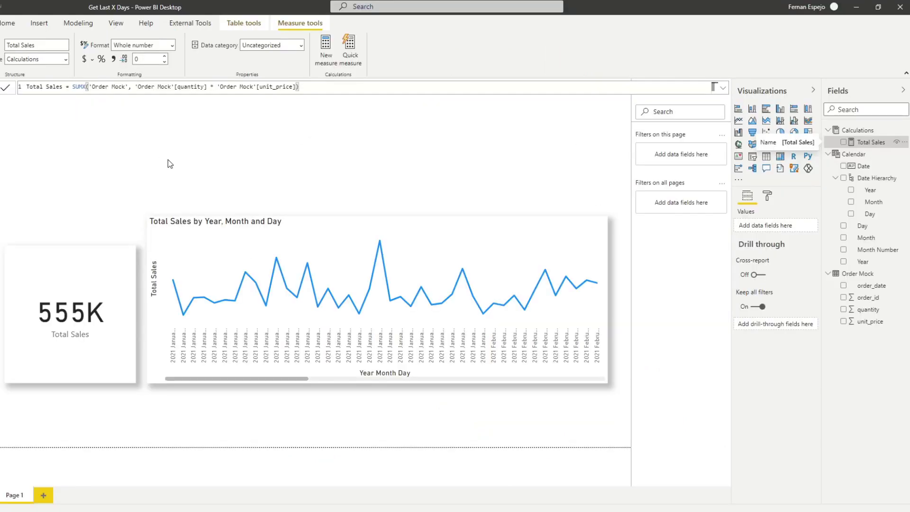
pyautogui.click(845, 155)
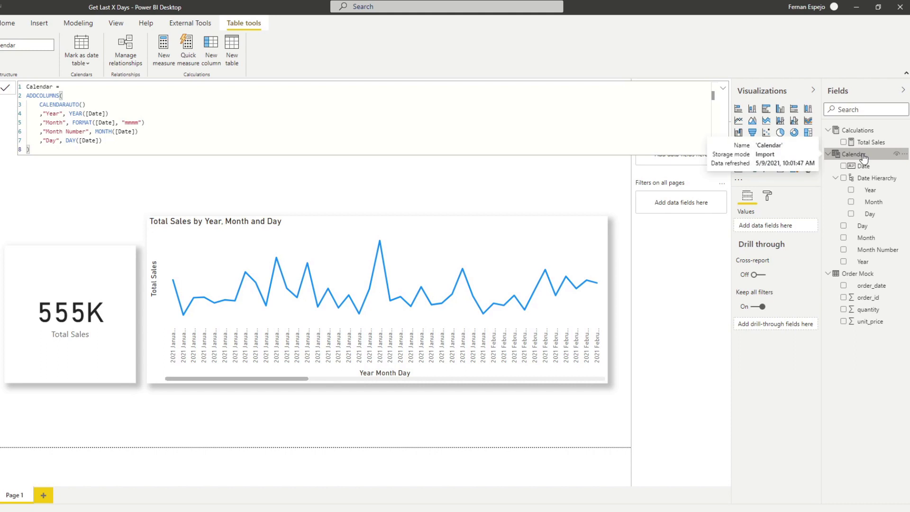
# Add a Calendar column In the last = IF(DATEDIFF('Calendar'[Date], TODAY(), DAY) <= 30, "30 days", ...)
pyautogui.rightClick(864, 157)
pyautogui.press('Escape')
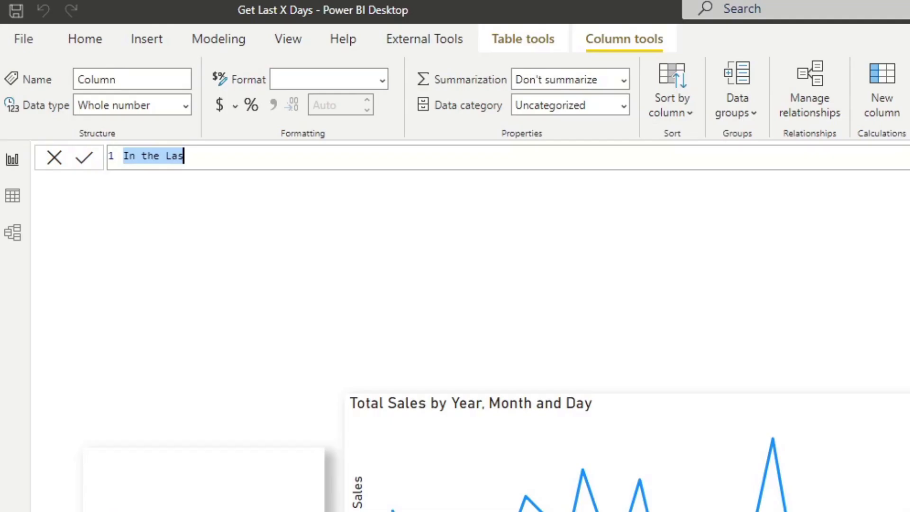
pyautogui.write('In')
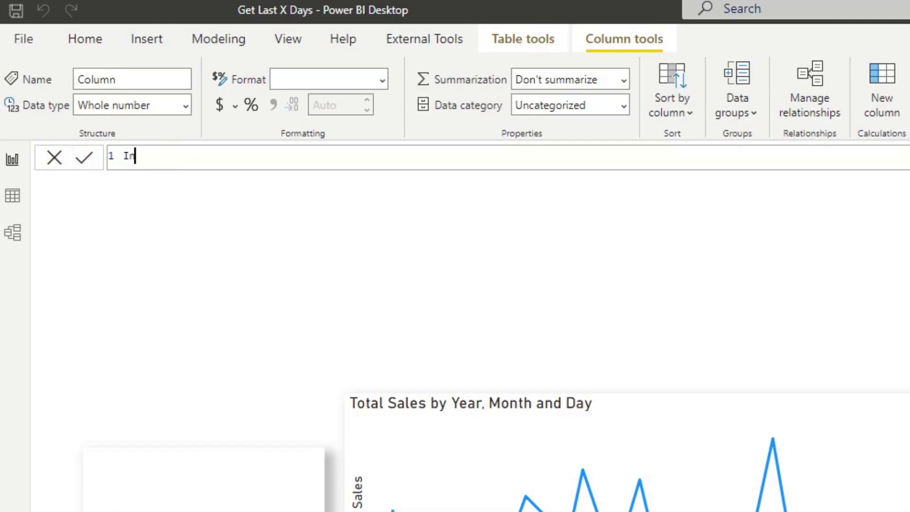
pyautogui.write(' the last = IF (')
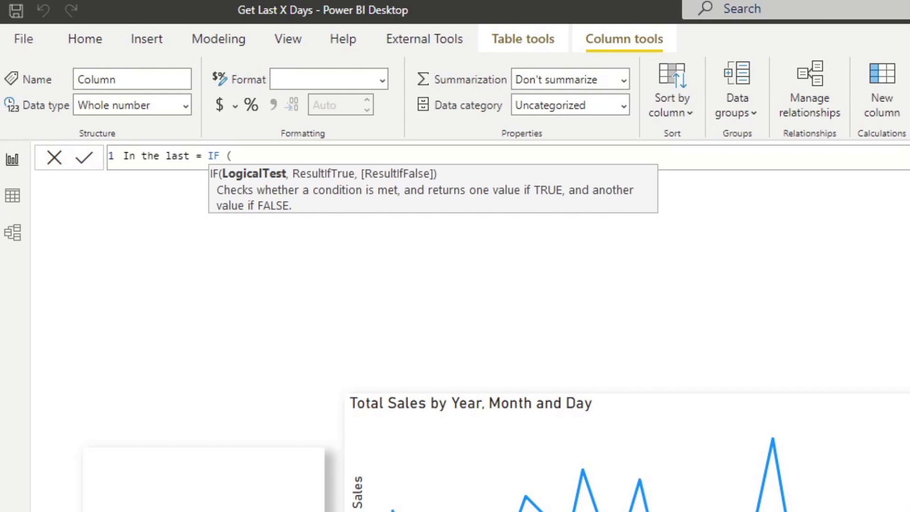
pyautogui.write('DATEDIFF(')
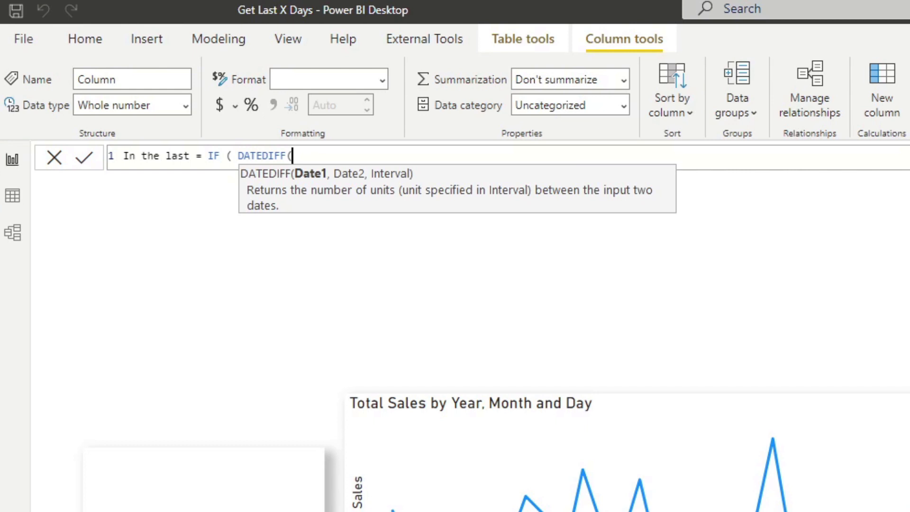
pyautogui.write('date')
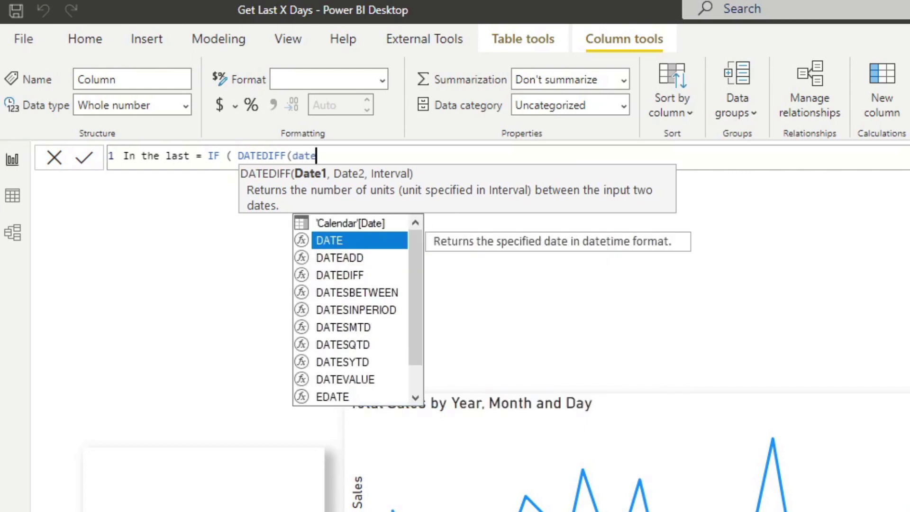
pyautogui.press('Tab')
pyautogui.write(',')
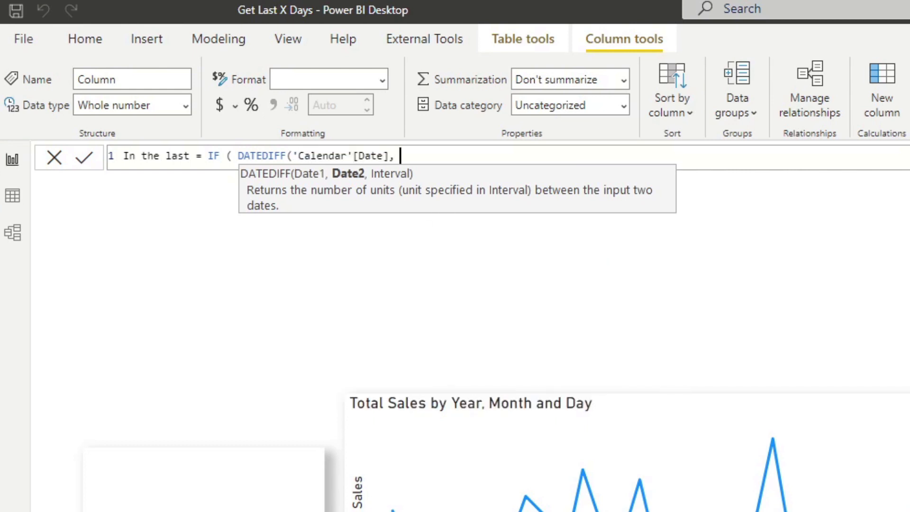
pyautogui.write(' TODAY()')
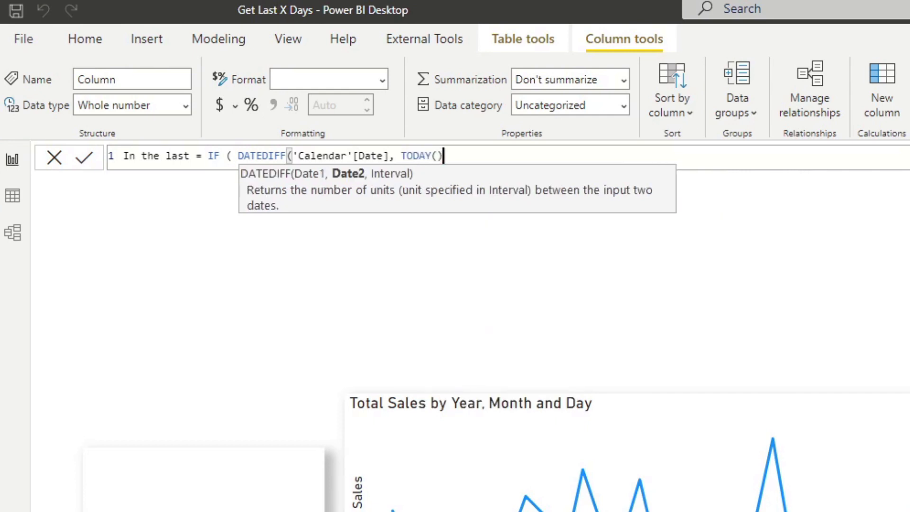
pyautogui.write(', da')
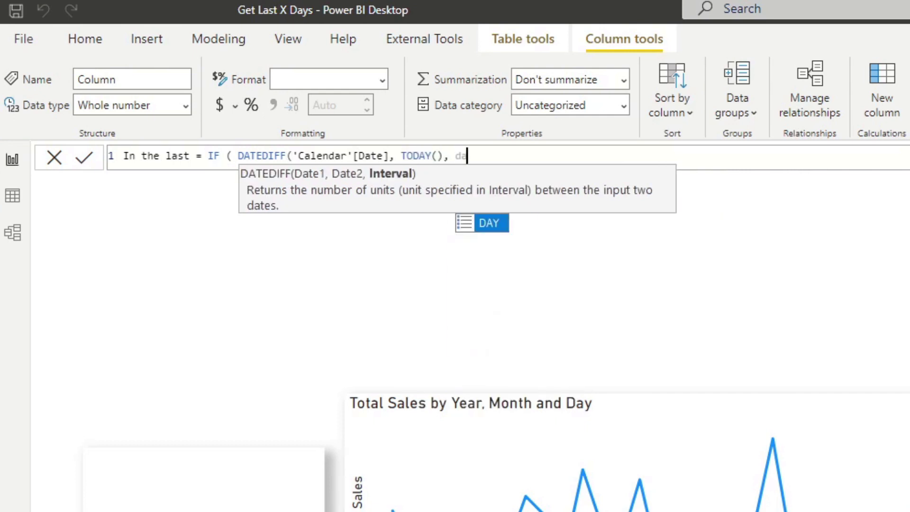
pyautogui.press('Tab')
pyautogui.write(')')
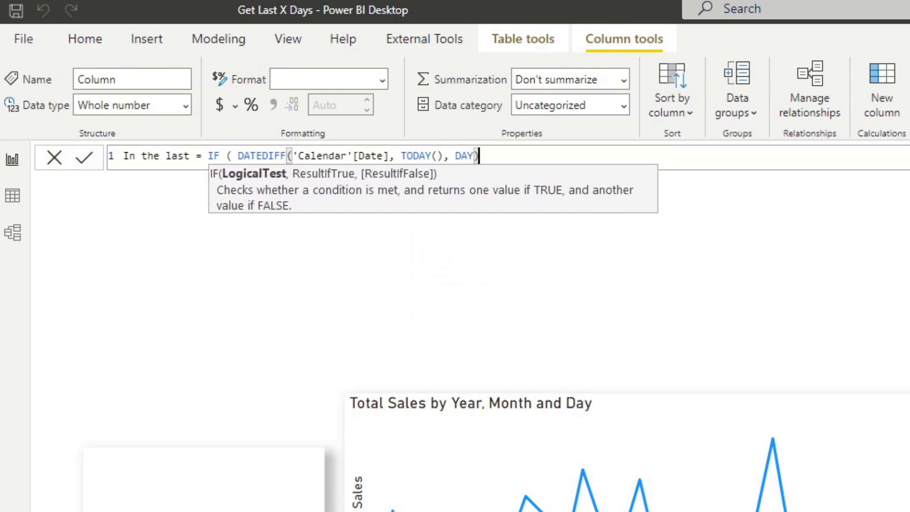
pyautogui.write(' <= 30,')
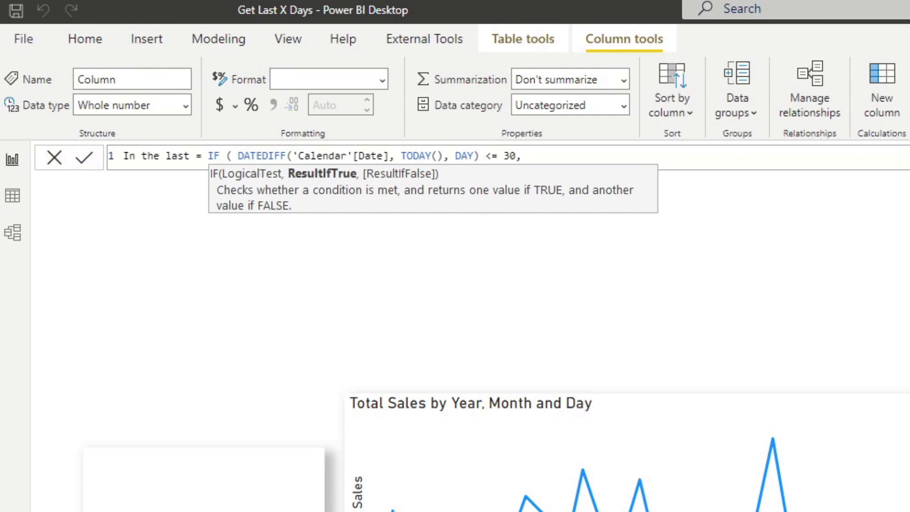
pyautogui.write(' "30 days", )')
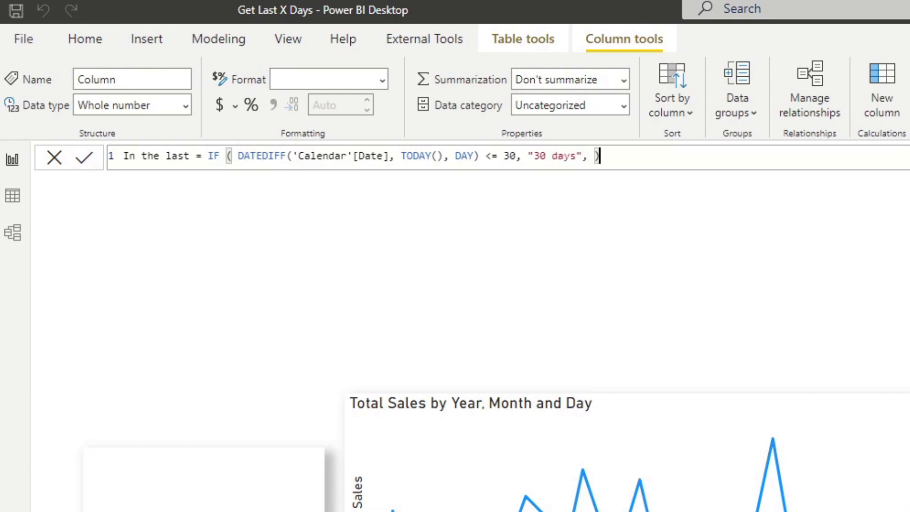
# Start a nested IF on an indented second line, reusing line one's DATEDIFF expression
pyautogui.press('Left')
pyautogui.hotkey('shift', 'Return')
pyautogui.hotkey('shift', 'Return')
pyautogui.press('Up')
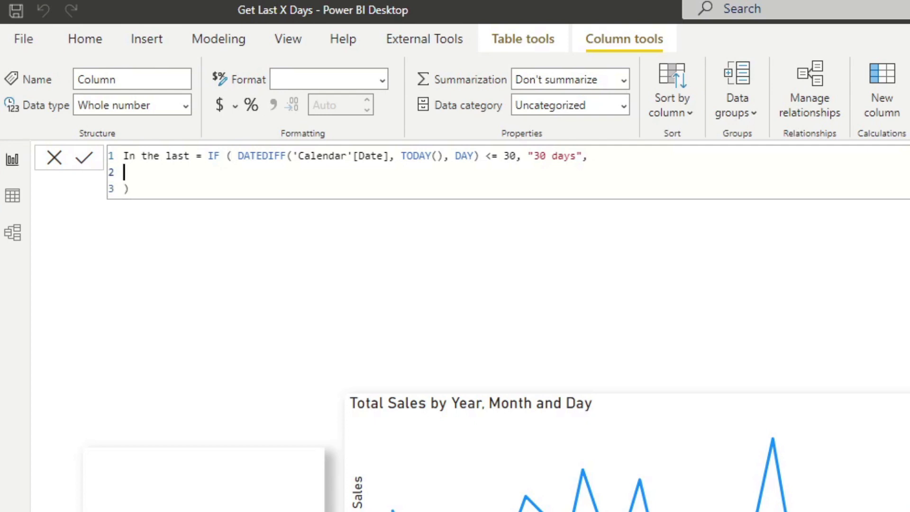
pyautogui.press('Tab')
pyautogui.write('IF (')
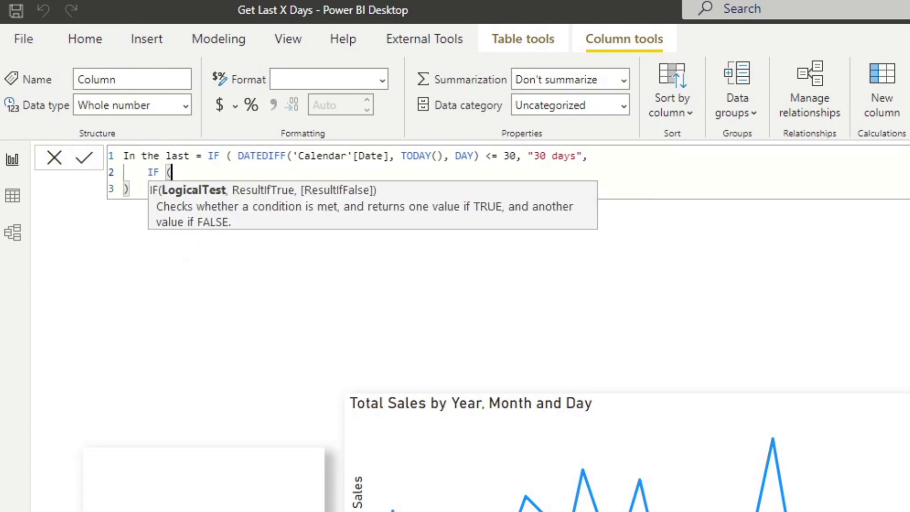
pyautogui.write(' DATE')
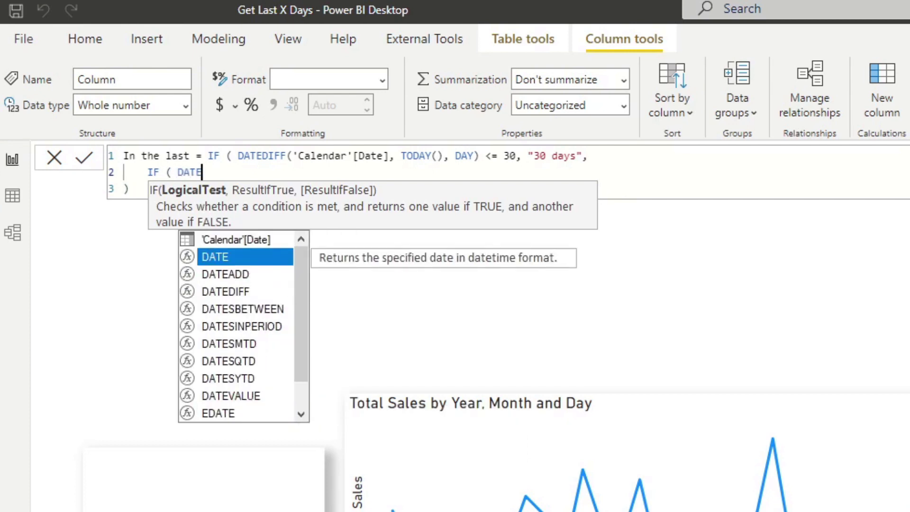
pyautogui.click(239, 156)
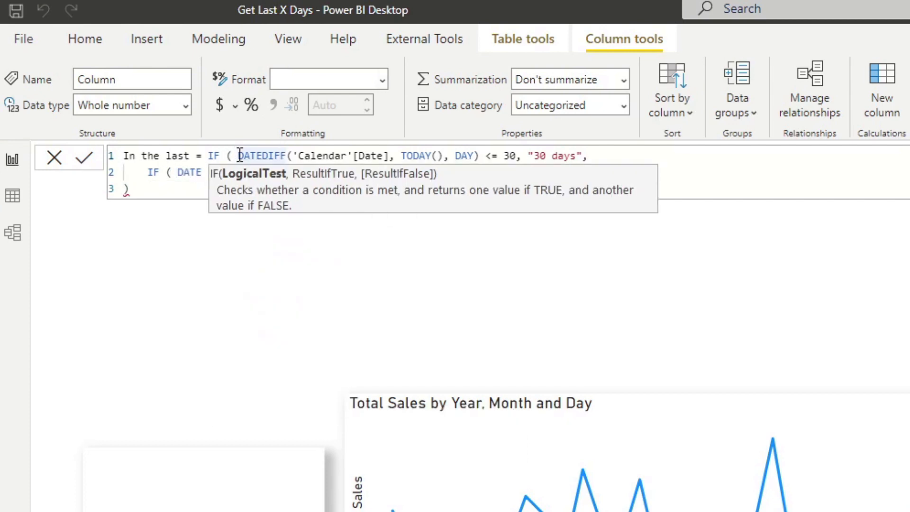
pyautogui.moveTo(238, 155)
pyautogui.mouseDown()
pyautogui.moveTo(587, 156)
pyautogui.moveTo(478, 159)
pyautogui.mouseUp()
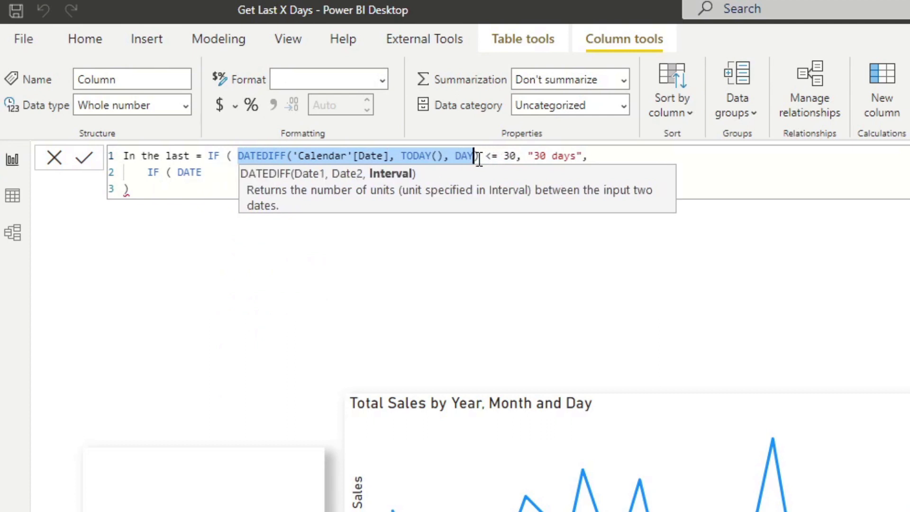
pyautogui.click(201, 172)
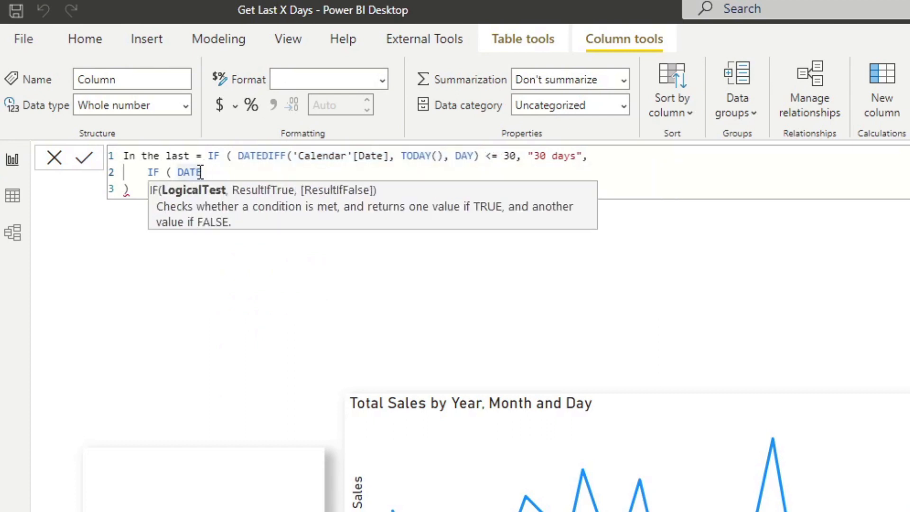
pyautogui.moveTo(201, 172); pyautogui.dragTo(178, 172)
pyautogui.write("DATEDIFF('Calendar'[Date], TODAY(), DAY)")
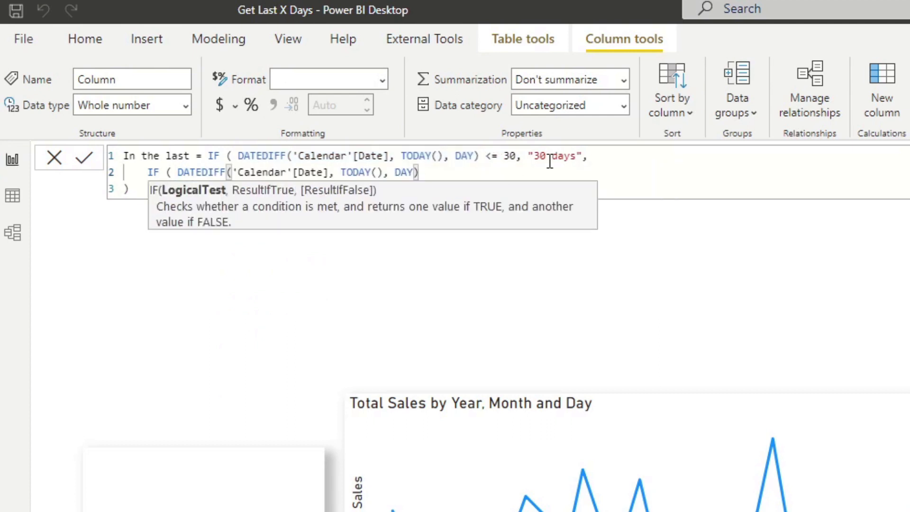
# Finish the nested IF: within 60 days return "60 Days", otherwise "90 days above"
pyautogui.write('<= 30')
pyautogui.press('BackSpace')
pyautogui.press('BackSpace')
pyautogui.write('60,')
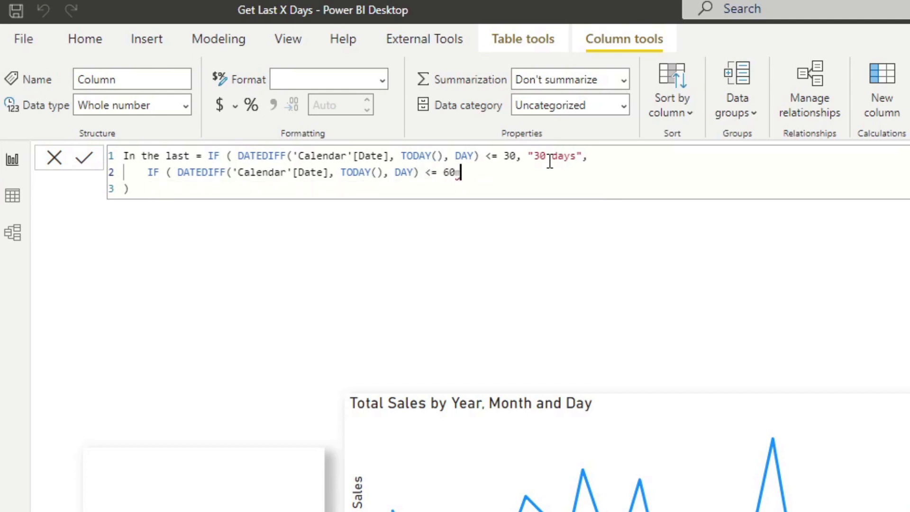
pyautogui.write(' "')
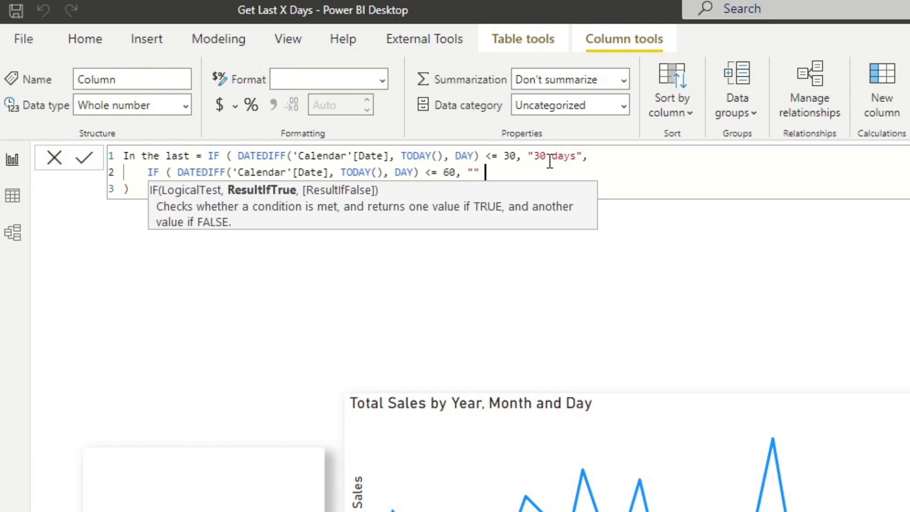
pyautogui.write('60 DAYS')
pyautogui.press('Left')
pyautogui.hotkey('ctrl', 'shift', 'Left')
pyautogui.hotkey('ctrl', 'z')
pyautogui.press('BackSpace')
pyautogui.write('ays",')
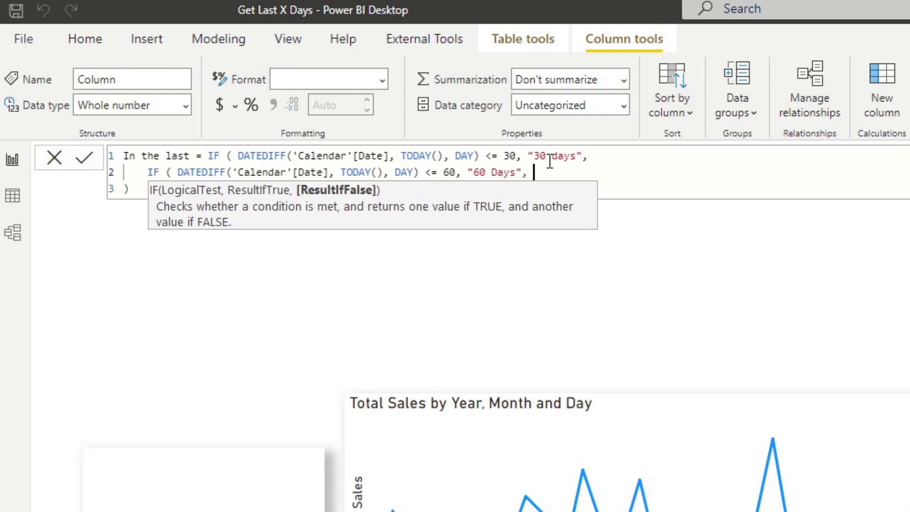
pyautogui.write('", "90 days a')
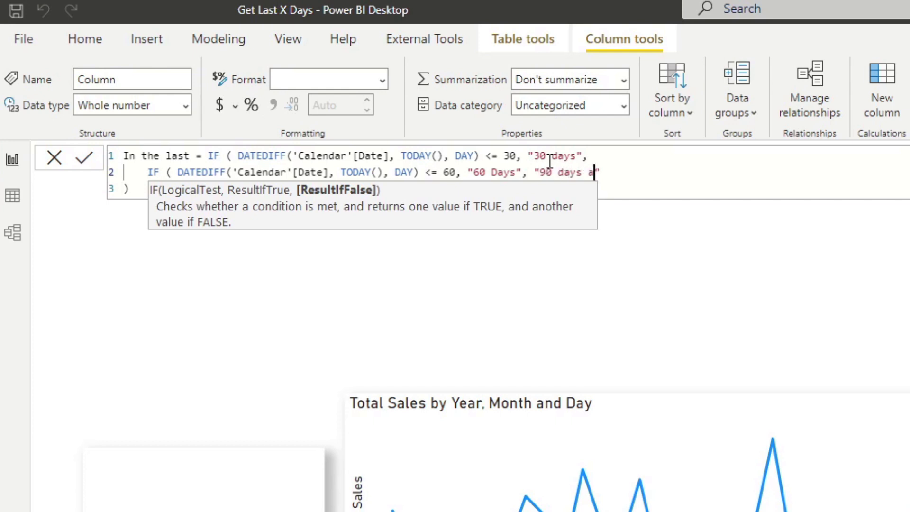
pyautogui.write('bove" )')
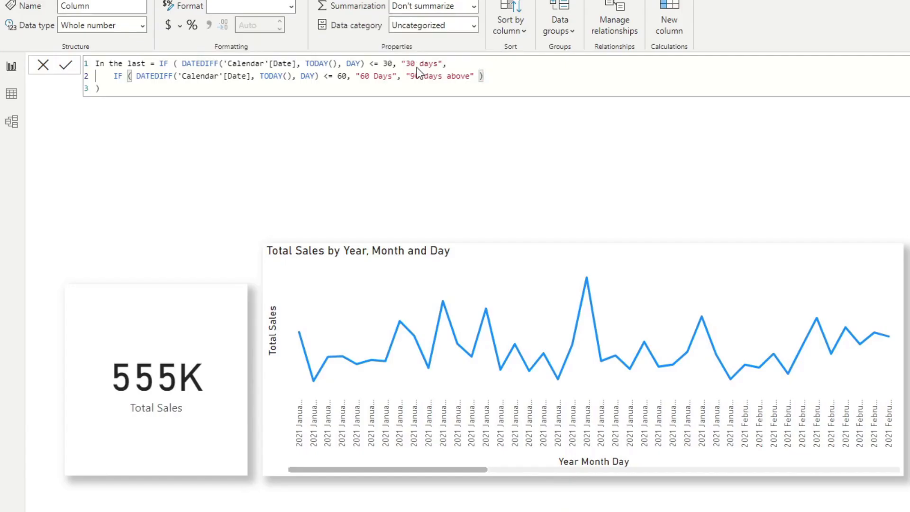
pyautogui.press('Return')
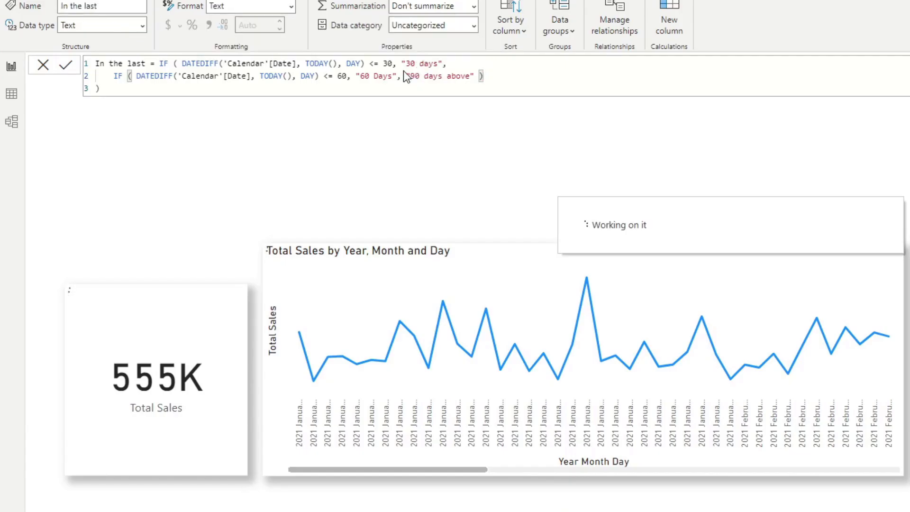
pyautogui.click(11, 94)
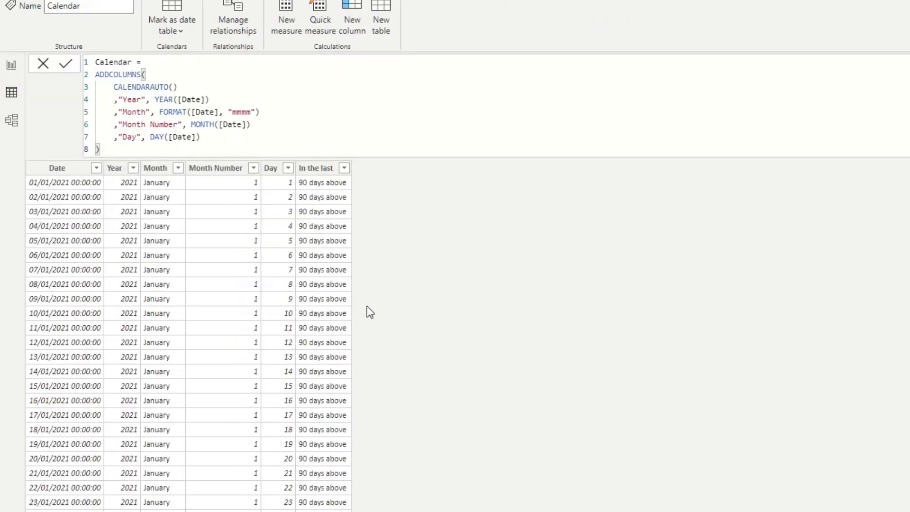
pyautogui.click(329, 241)
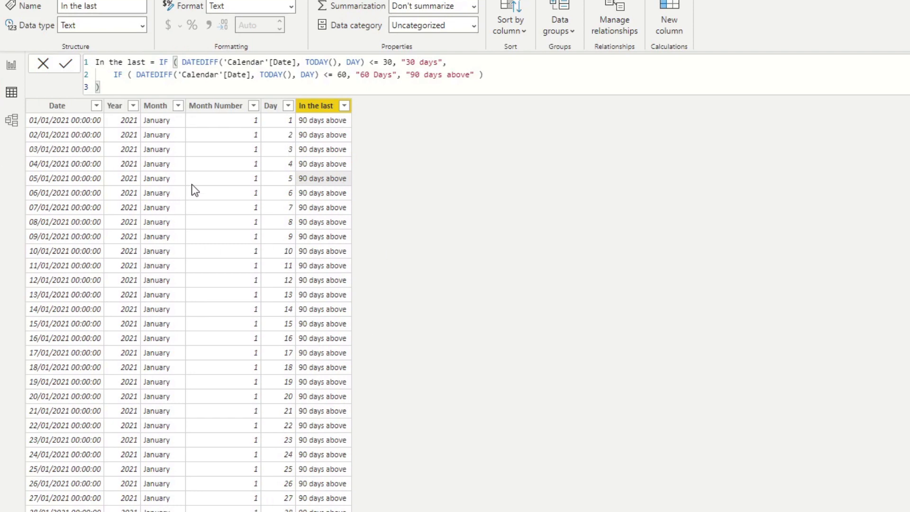
pyautogui.scroll(-3, 325, 290)
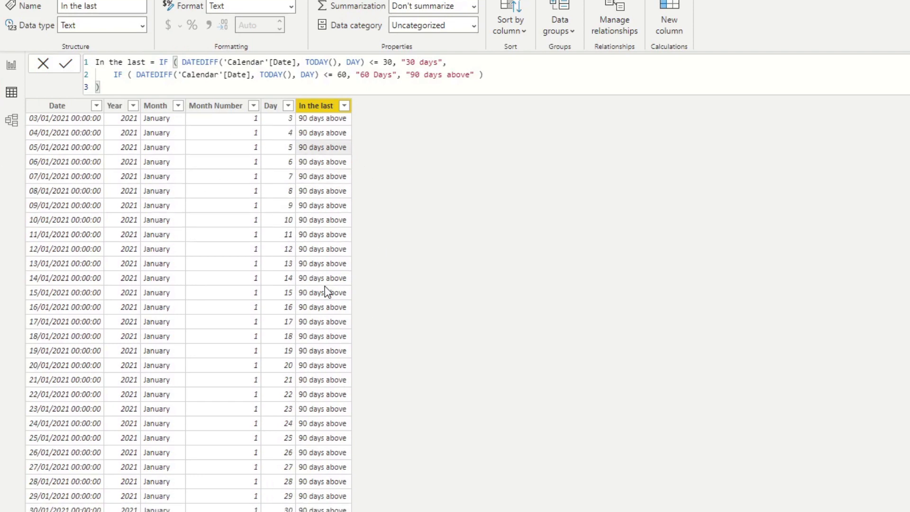
pyautogui.scroll(3, 325, 290)
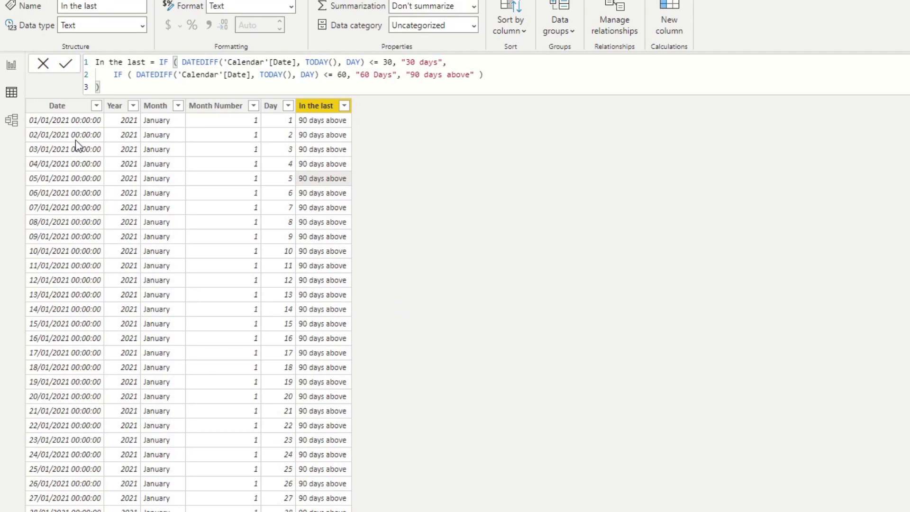
pyautogui.click(11, 65)
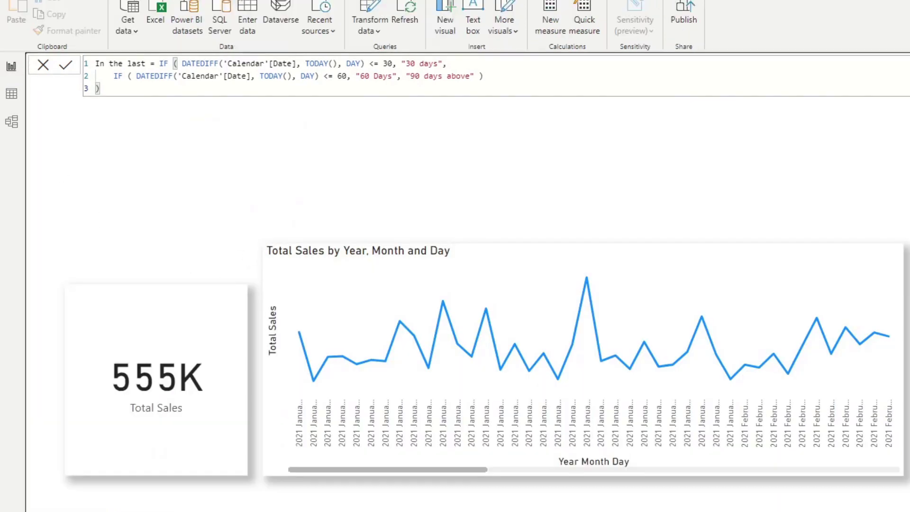
# Place an In the last slicer, shrink it to one row, and filter to 30 then 60 Days
pyautogui.moveTo(905, 204); pyautogui.dragTo(163, 205)
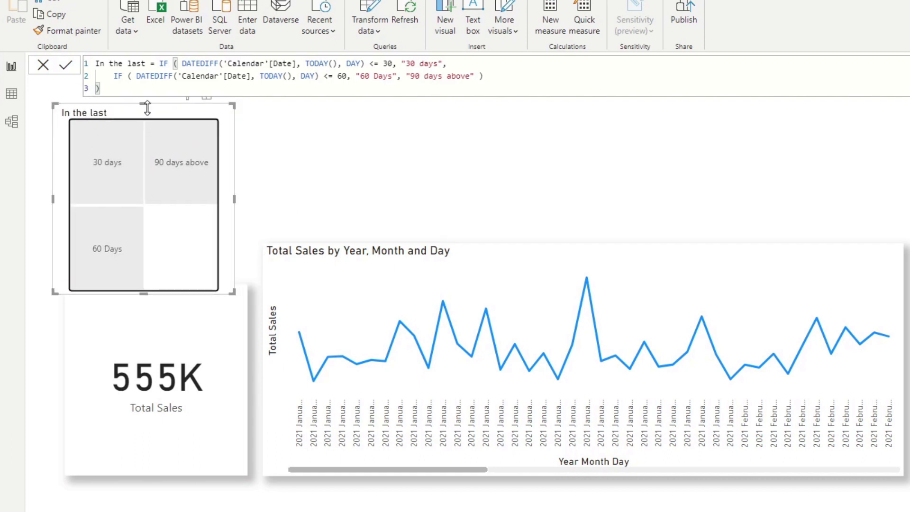
pyautogui.moveTo(146, 104); pyautogui.dragTo(149, 217)
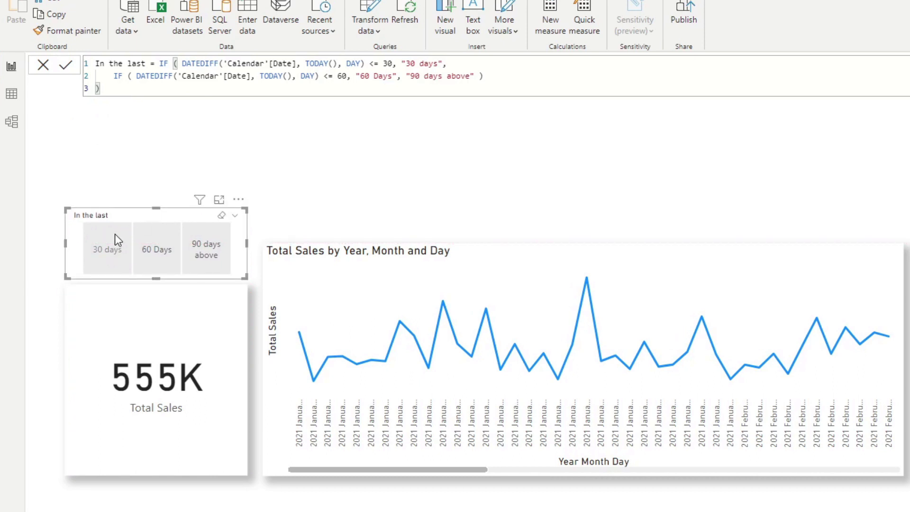
pyautogui.click(128, 236)
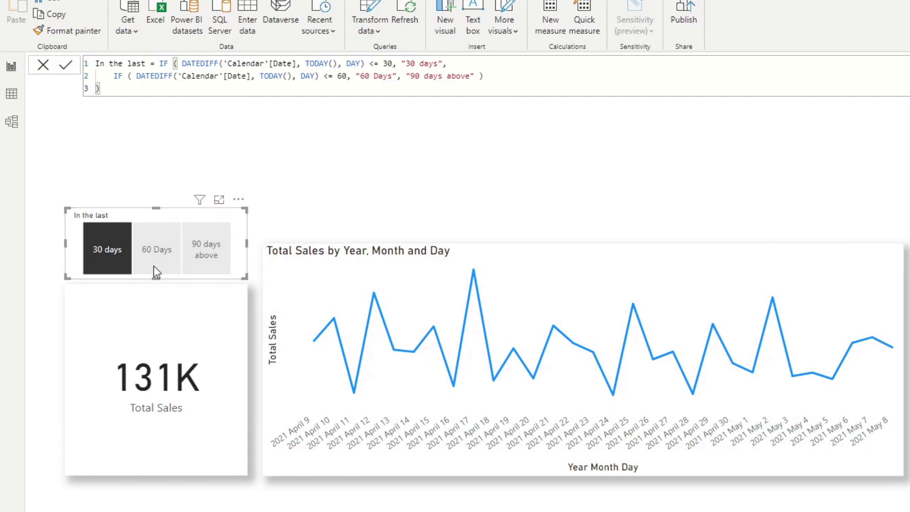
pyautogui.click(159, 255)
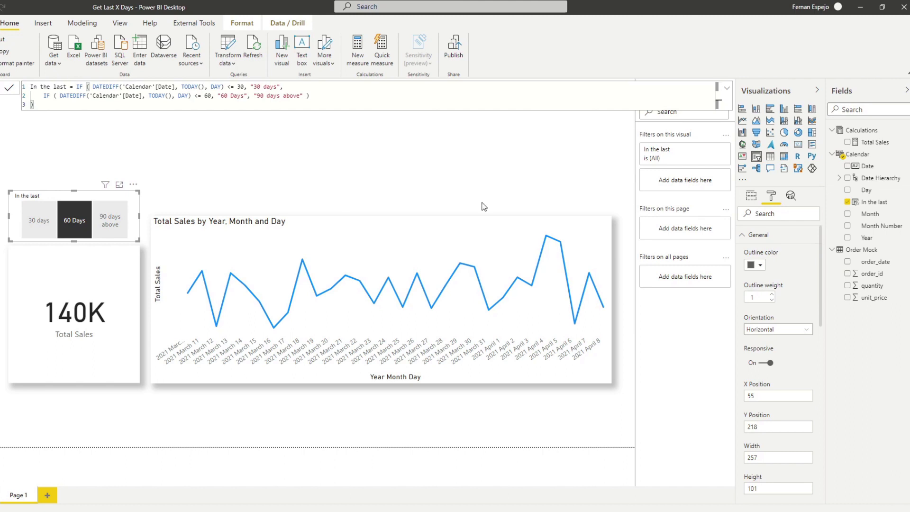
# Delete the In the last slicer from the report and the In the last column from Calendar
pyautogui.click(134, 185)
pyautogui.press('Delete')
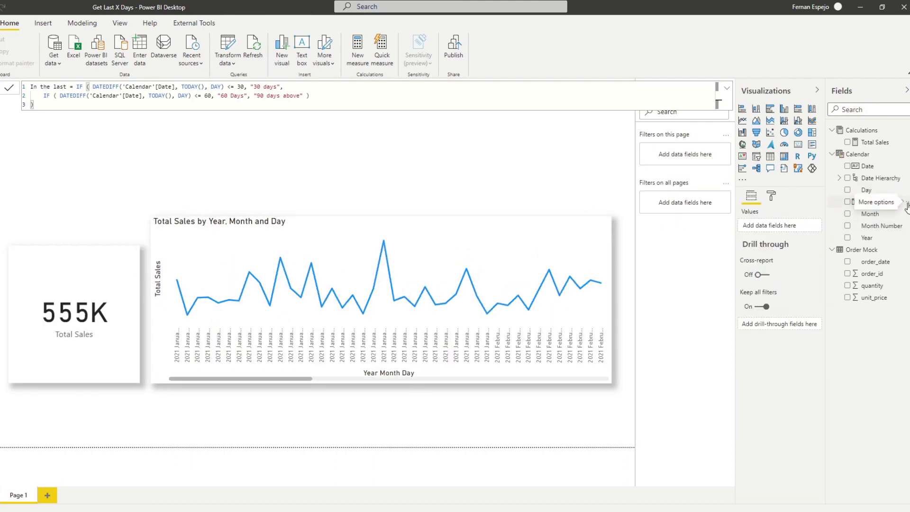
pyautogui.click(907, 202)
pyautogui.click(835, 289)
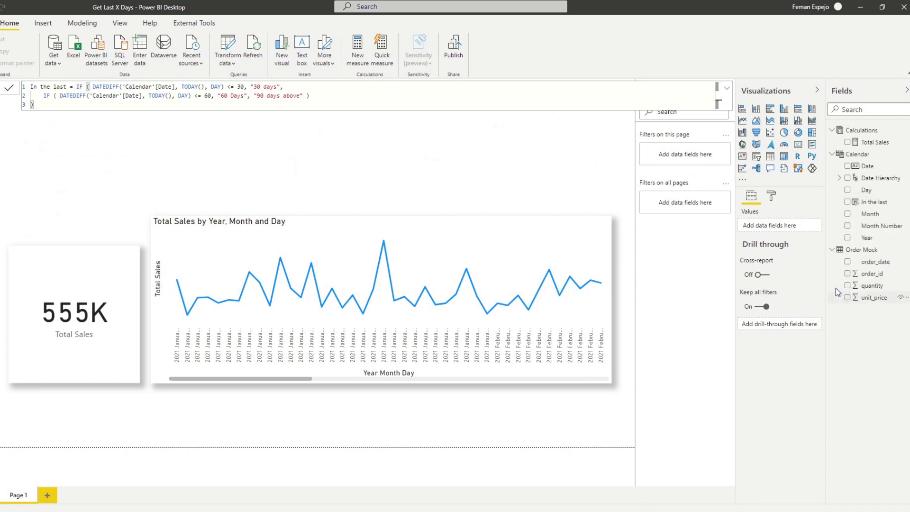
pyautogui.click(482, 275)
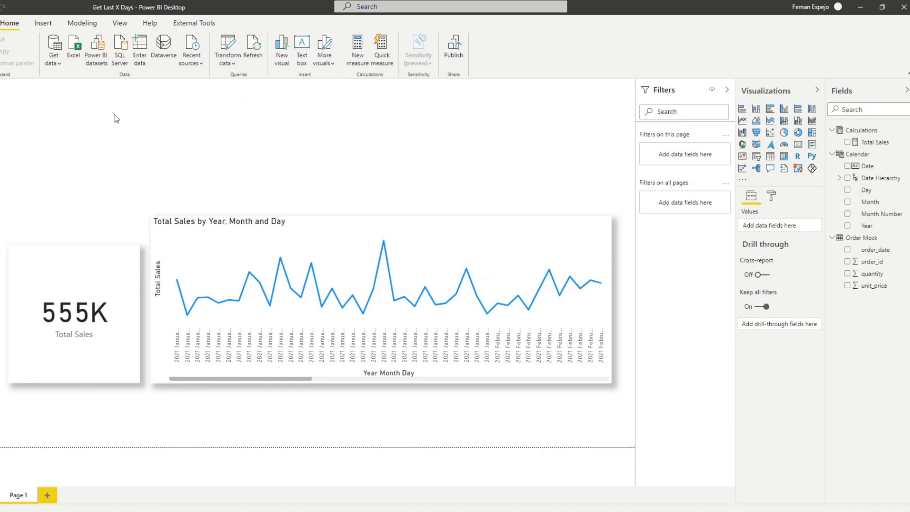
# In Data view, start a new table Period = CALCULATETABLE over 'Calendar'
pyautogui.click(1, 113)
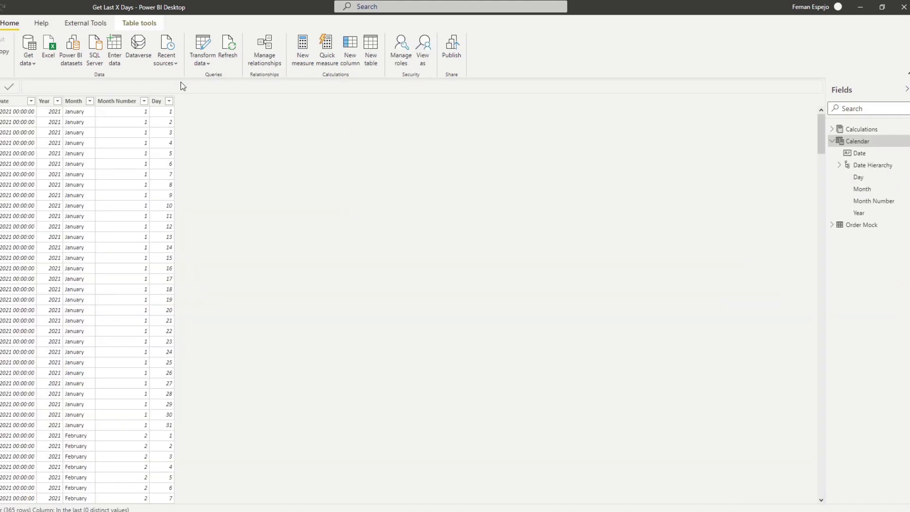
pyautogui.click(368, 52)
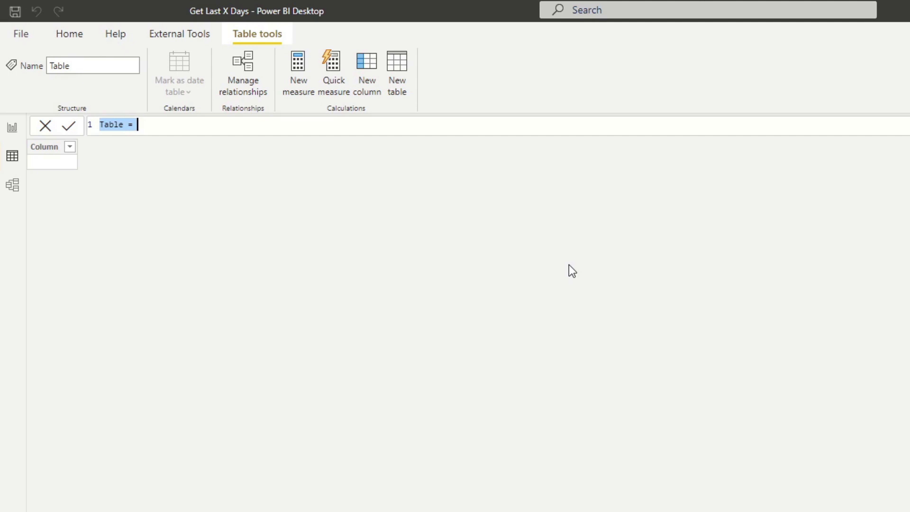
pyautogui.write('Period =')
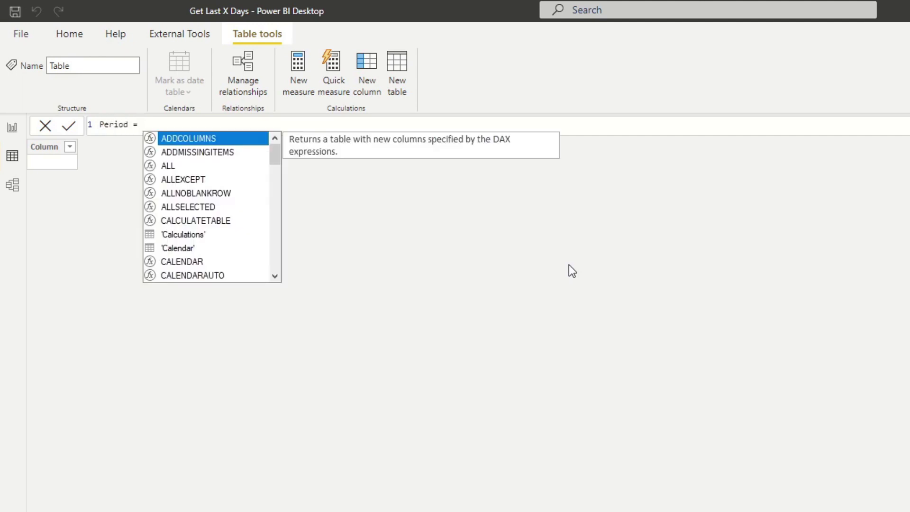
pyautogui.hotkey('shift', 'Return')
pyautogui.write('CAL')
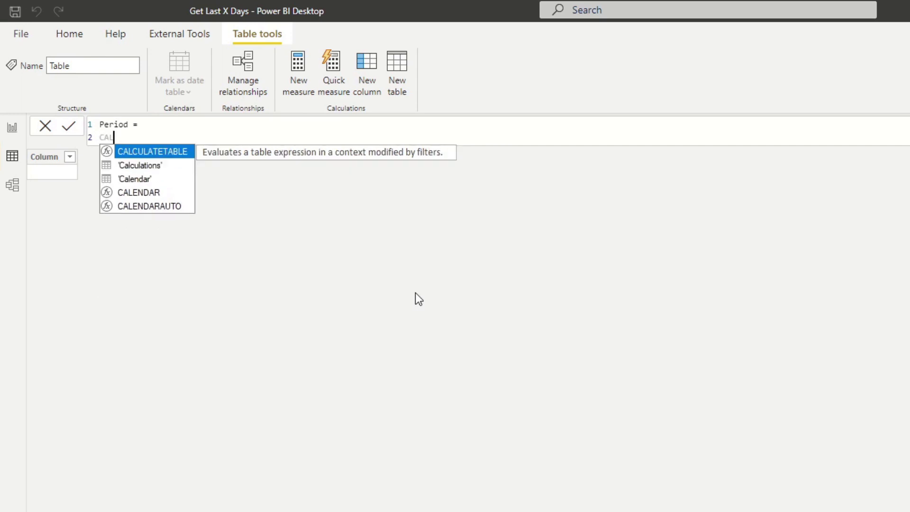
pyautogui.press('Tab')
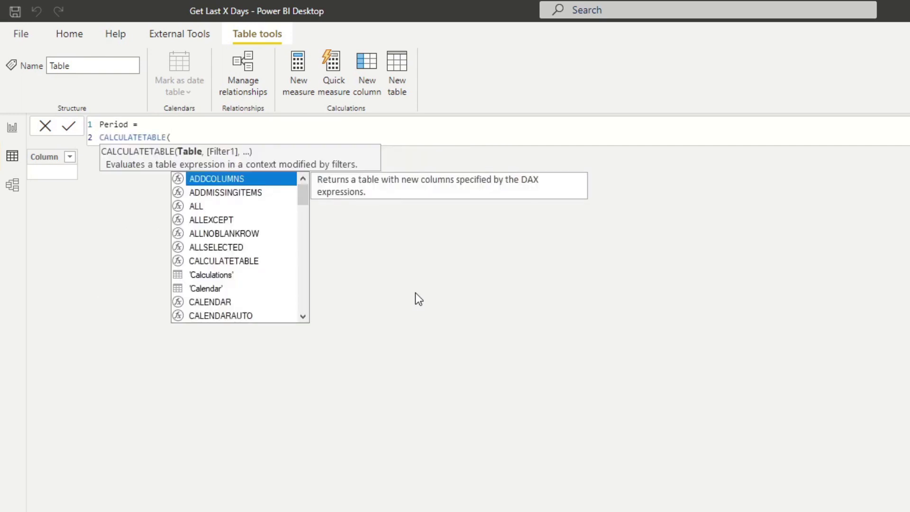
pyautogui.hotkey('shift', 'Return')
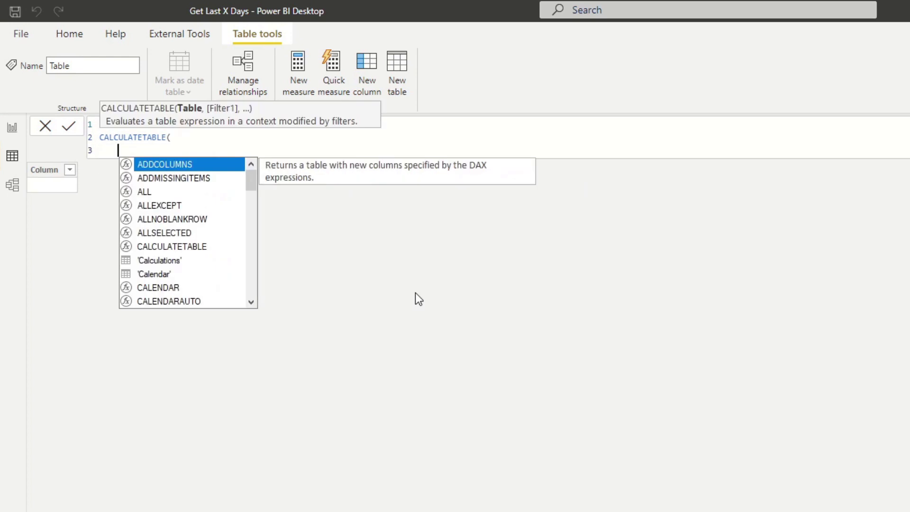
pyautogui.write('Calen')
pyautogui.press('Tab')
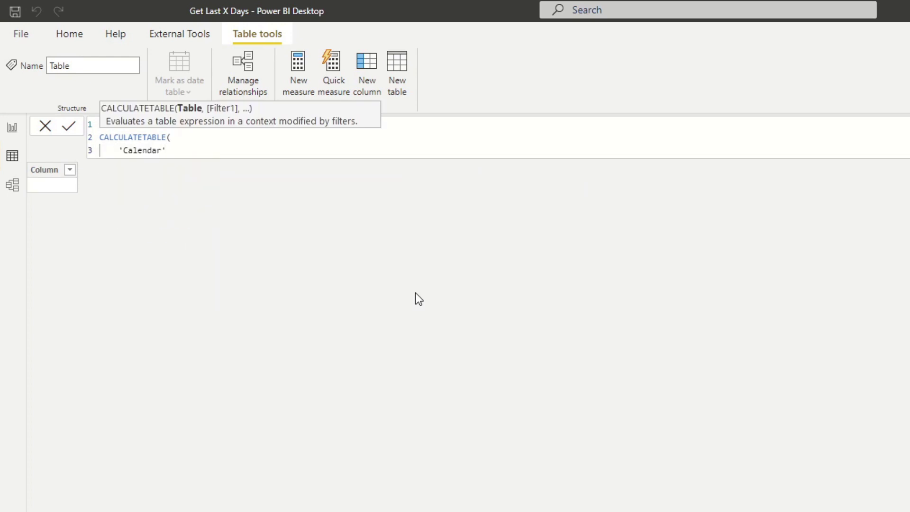
pyautogui.hotkey('shift', 'Return')
# Filter it with DATESBETWEEN('Calendar'[Date], TODAY() - 30, TODAY()) and commit the formula
pyautogui.write(',')
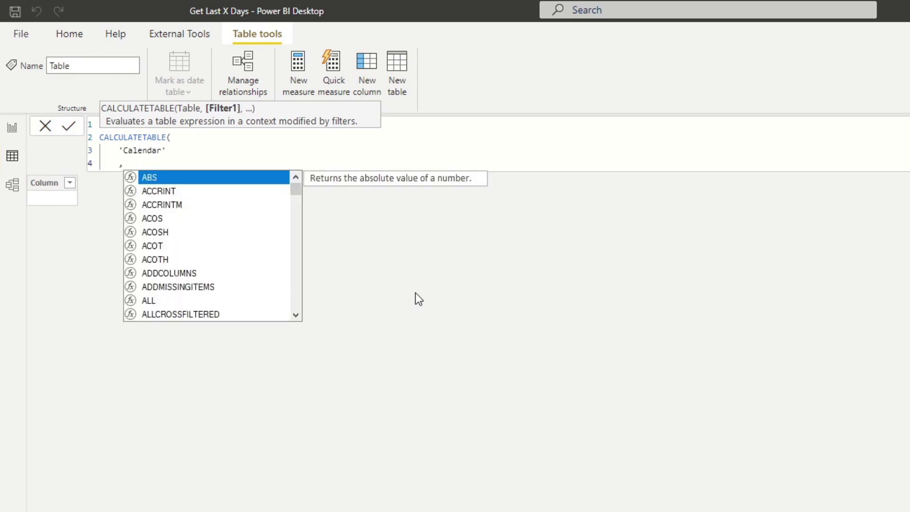
pyautogui.write('DATES')
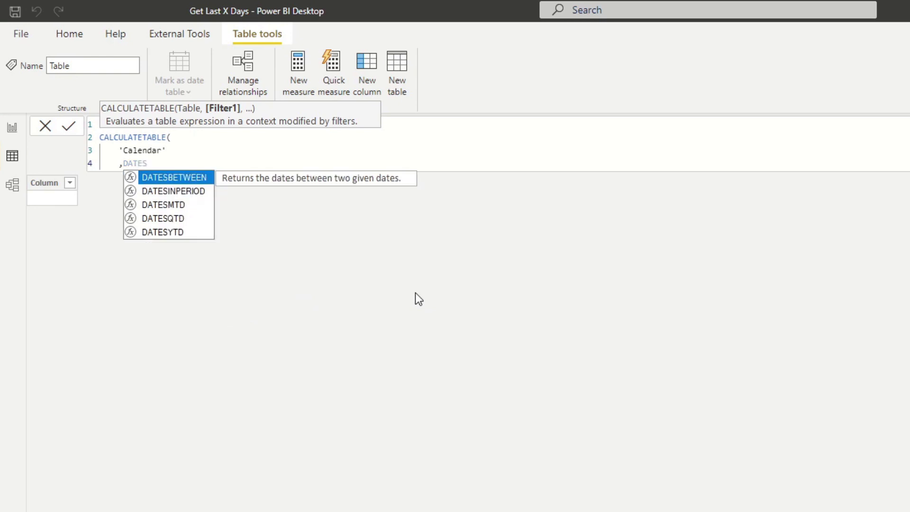
pyautogui.press('Tab')
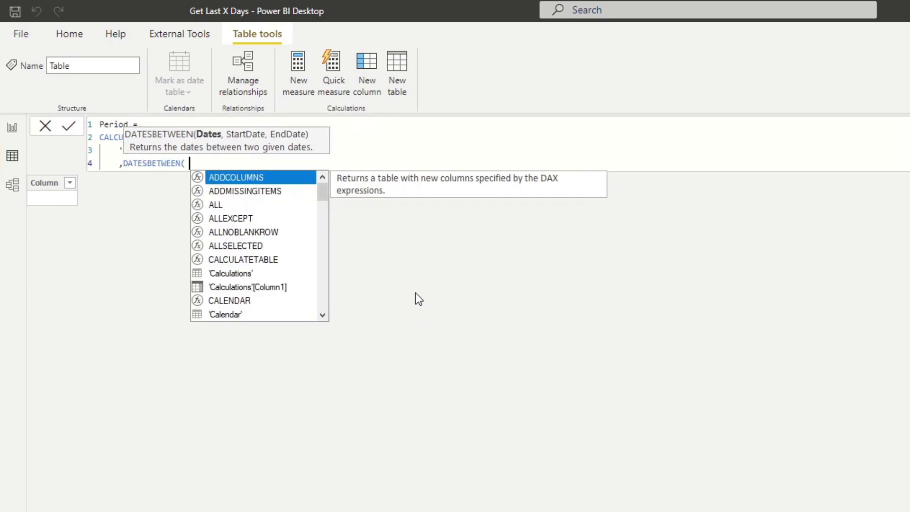
pyautogui.write('date')
pyautogui.press('Up')
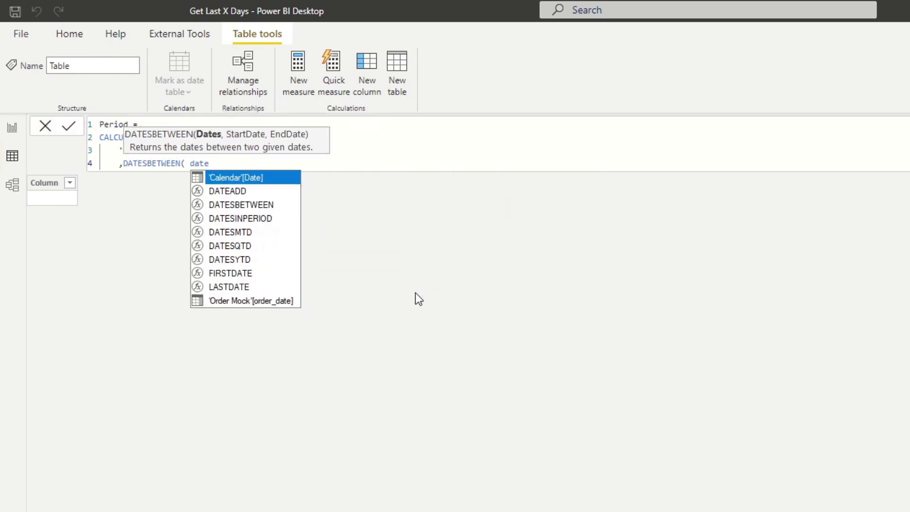
pyautogui.press('Tab')
pyautogui.write(', ')
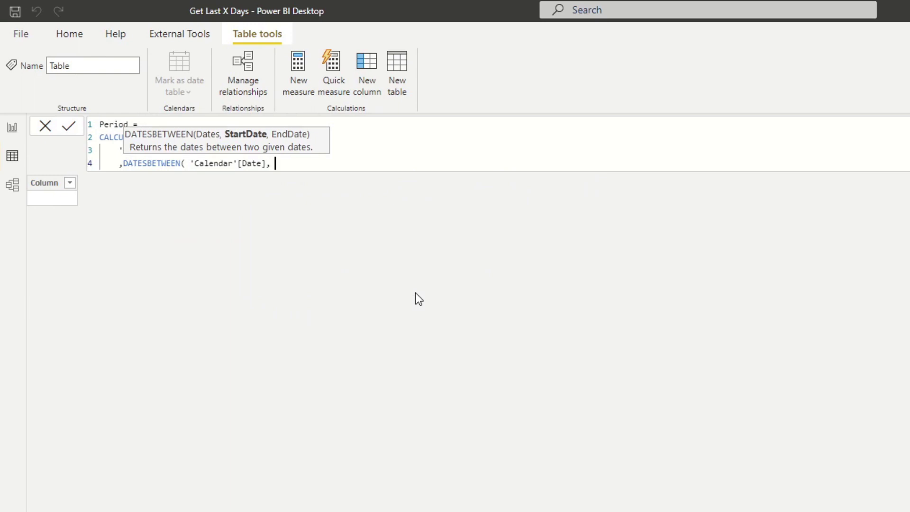
pyautogui.write('TODA')
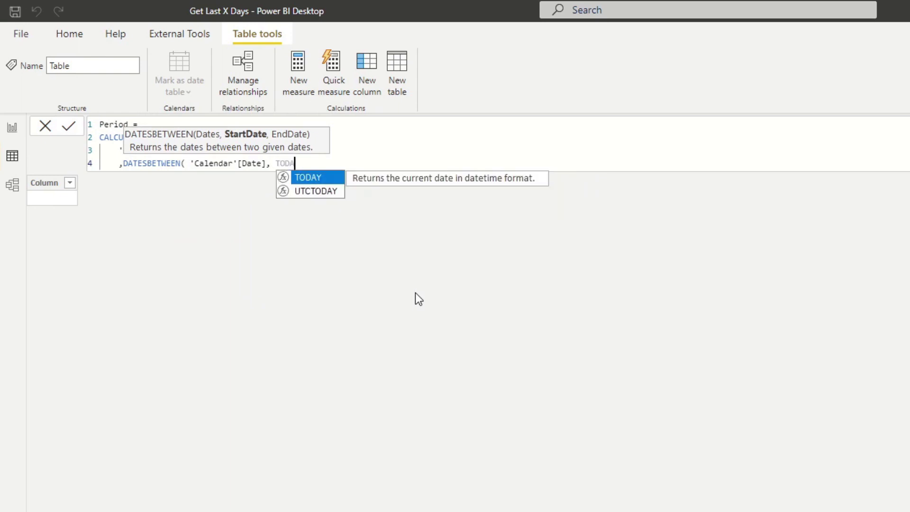
pyautogui.press('Tab')
pyautogui.write(') - 30, ')
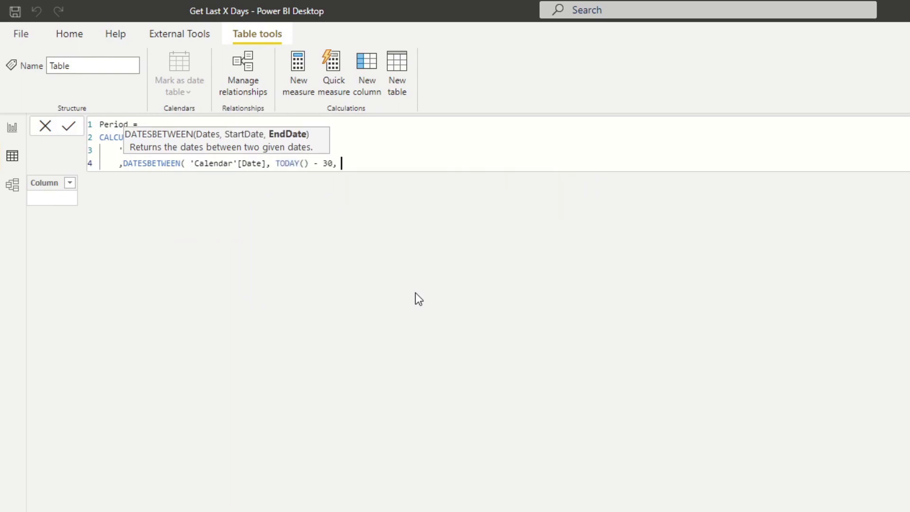
pyautogui.write('TODA')
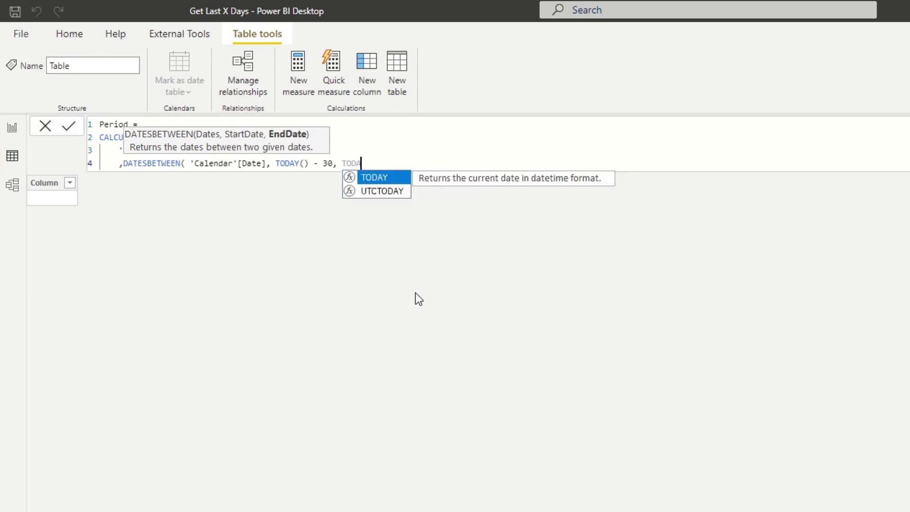
pyautogui.press('Tab')
pyautogui.write(') )')
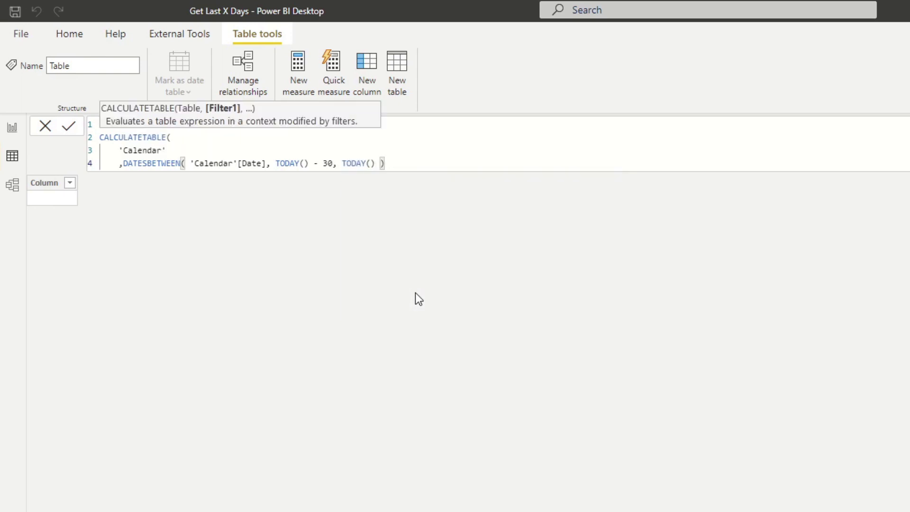
pyautogui.press('Return')
pyautogui.write(')')
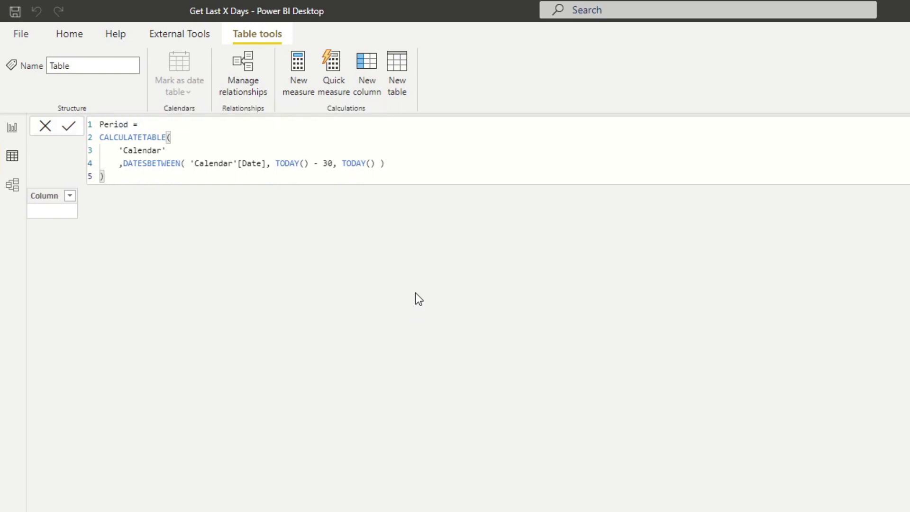
pyautogui.press('Return')
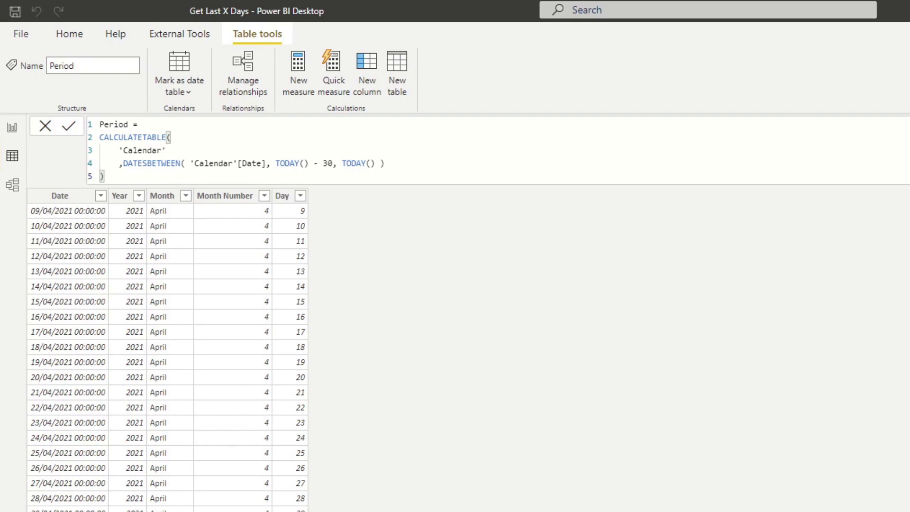
pyautogui.click(327, 163)
pyautogui.press('BackSpace')
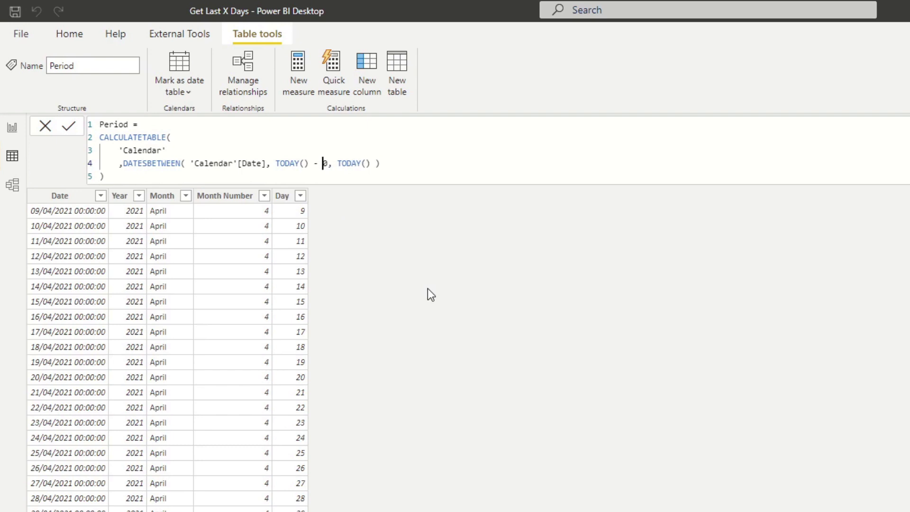
pyautogui.write('6')
pyautogui.press('Return')
pyautogui.scroll(-9, 183, 403)
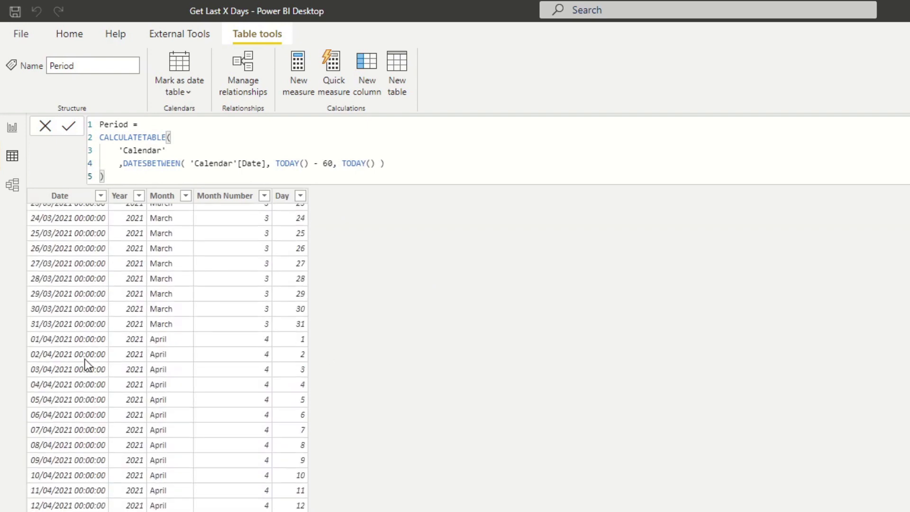
pyautogui.scroll(8, 124, 369)
pyautogui.scroll(1, 126, 372)
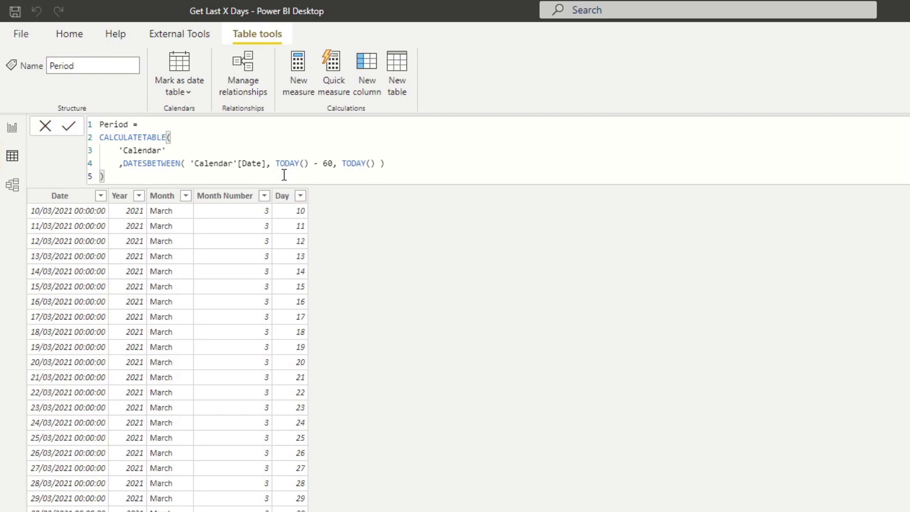
pyautogui.click(327, 164)
pyautogui.press('Return')
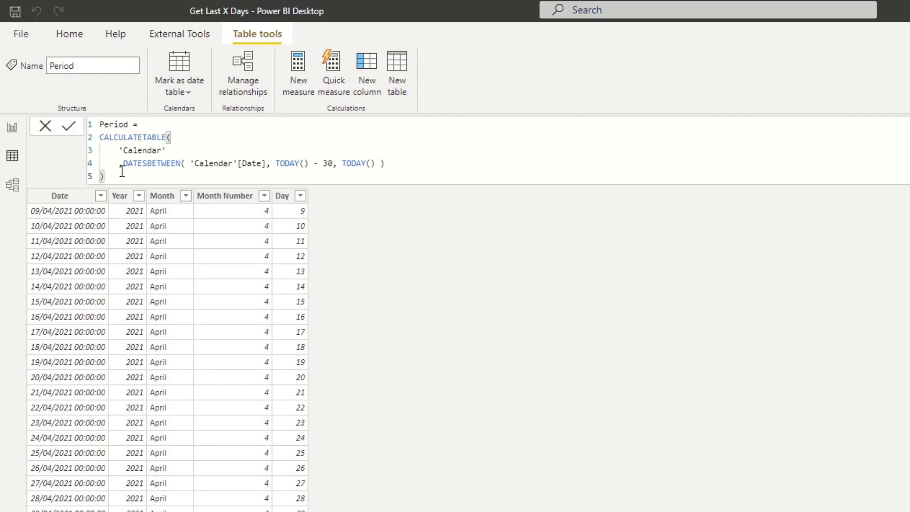
# Wrap the Period table's CALCULATETABLE expression inside ADDCOLUMNS and re-indent it
pyautogui.moveTo(124, 175); pyautogui.dragTo(96, 142)
pyautogui.hotkey('ctrl', 'c')
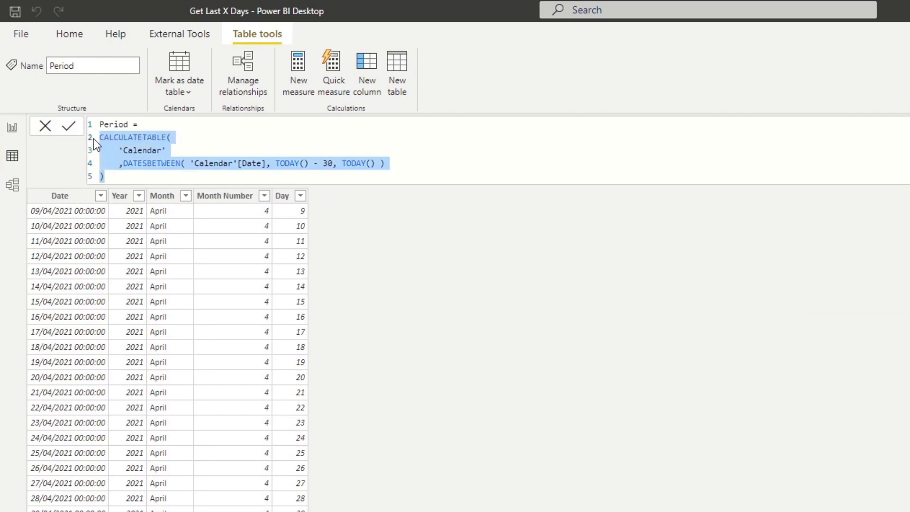
pyautogui.write('ADD')
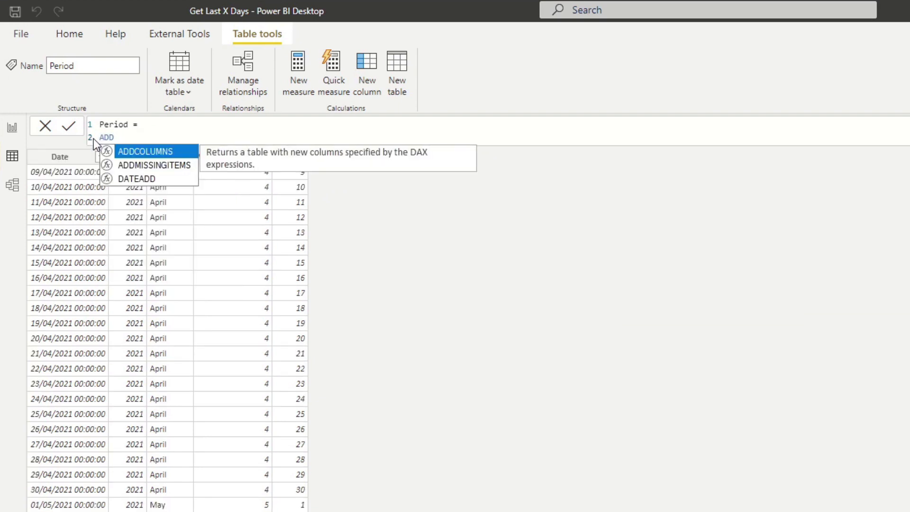
pyautogui.press('Tab')
pyautogui.press('Escape')
pyautogui.hotkey('shift', 'Return')
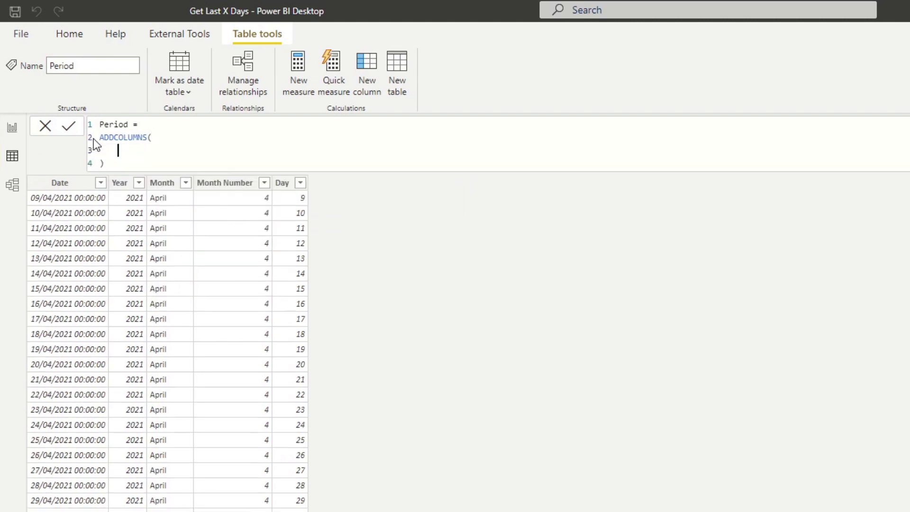
pyautogui.hotkey('ctrl', 'v')
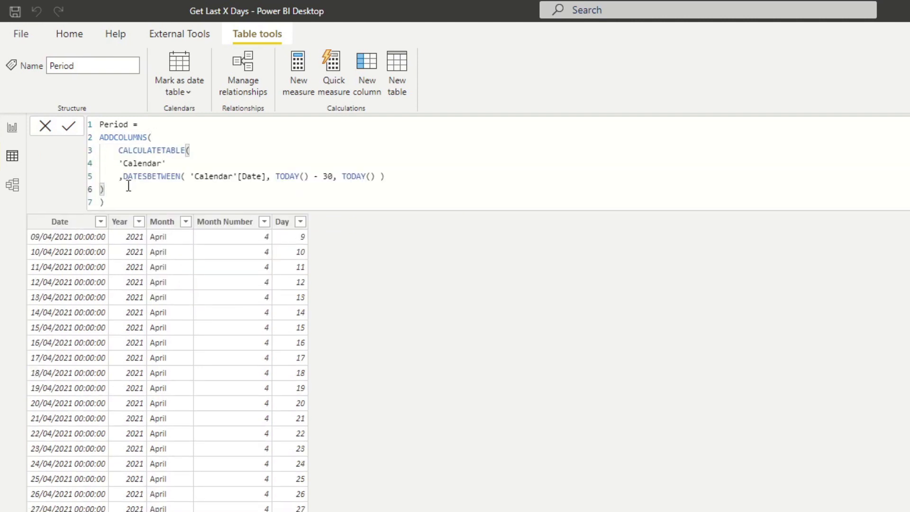
pyautogui.moveTo(105, 189); pyautogui.dragTo(86, 166)
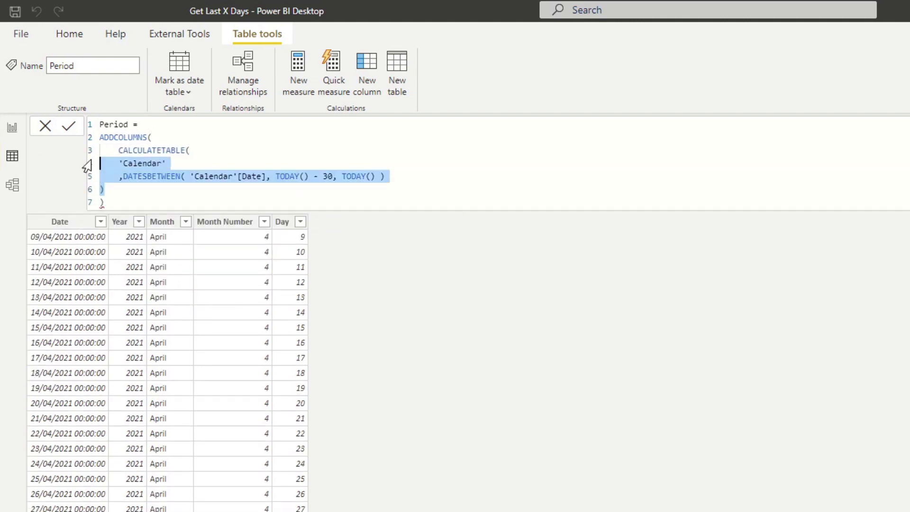
# Add the "In the last", "30 days" column argument, commit, and select the new column
pyautogui.click(143, 191)
pyautogui.hotkey('shift', 'Return')
pyautogui.write(',')
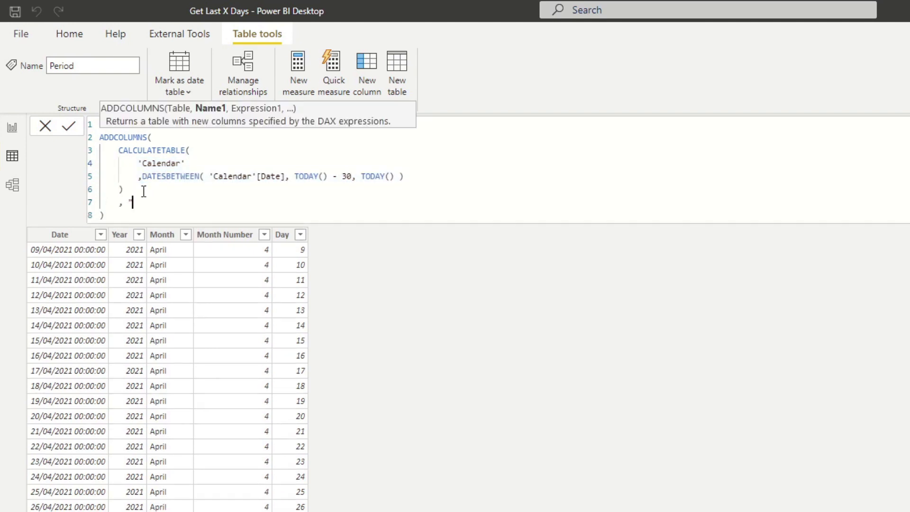
pyautogui.write(' "In the last", ')
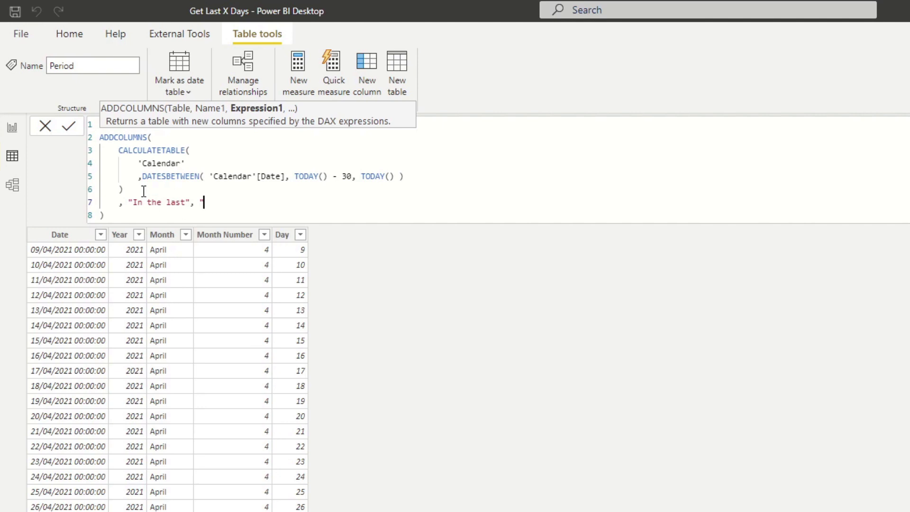
pyautogui.write('"30 days")')
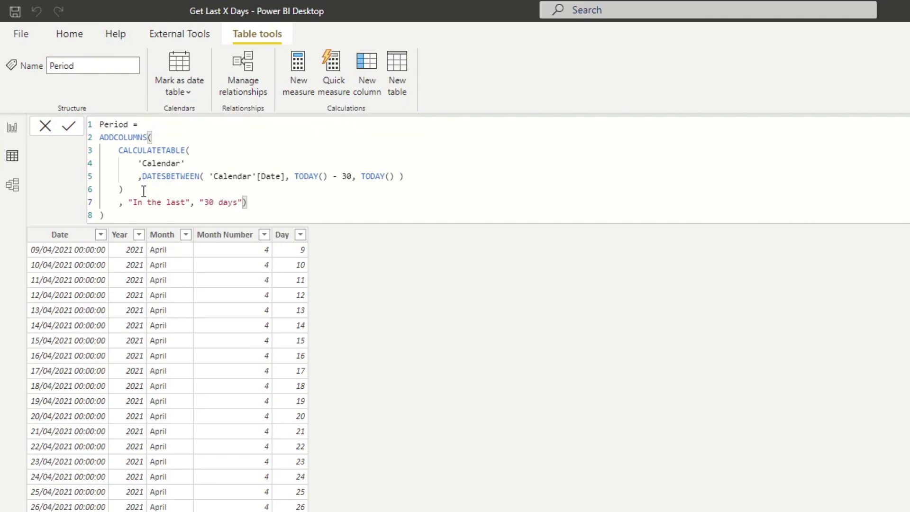
pyautogui.press('BackSpace')
pyautogui.press('Down')
pyautogui.press('Return')
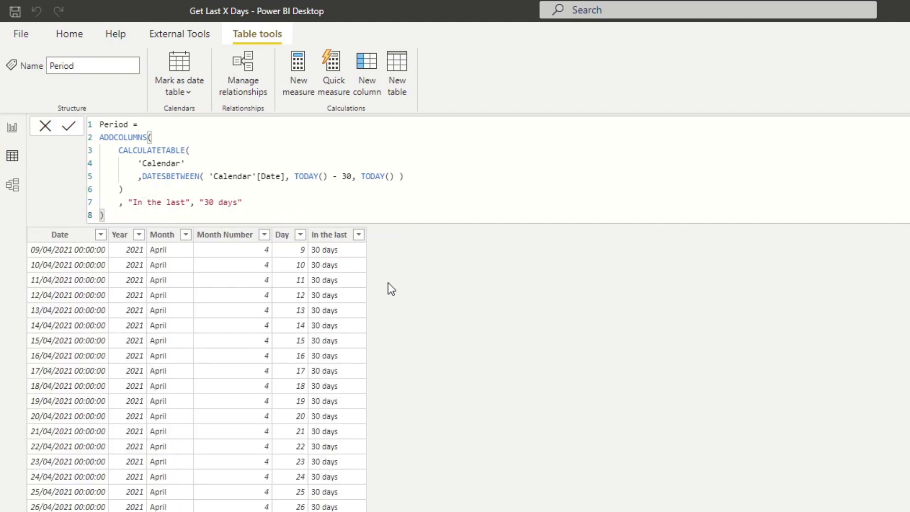
pyautogui.click(341, 264)
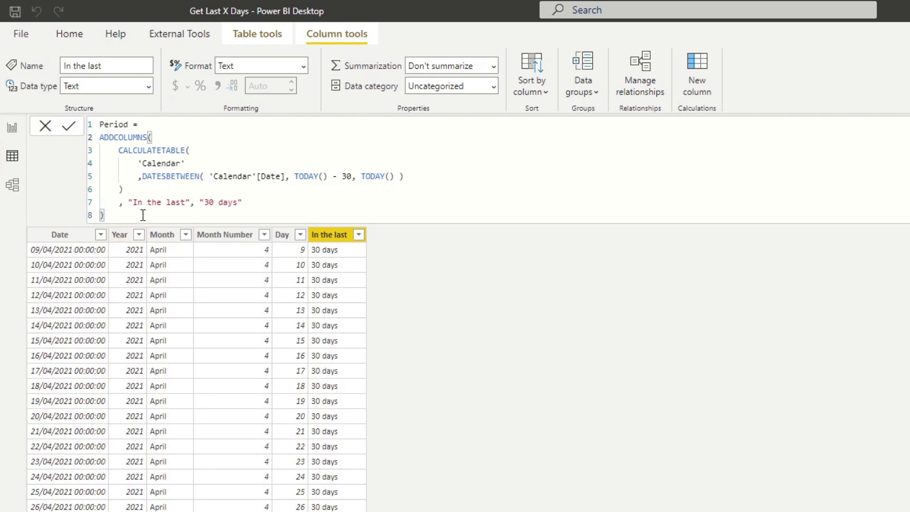
# Replace the Period body with VAR _last30days = the pasted ADDCOLUMNS expression, indented one level
pyautogui.moveTo(143, 215); pyautogui.dragTo(81, 138)
pyautogui.hotkey('ctrl', 'c')
pyautogui.press('Delete')
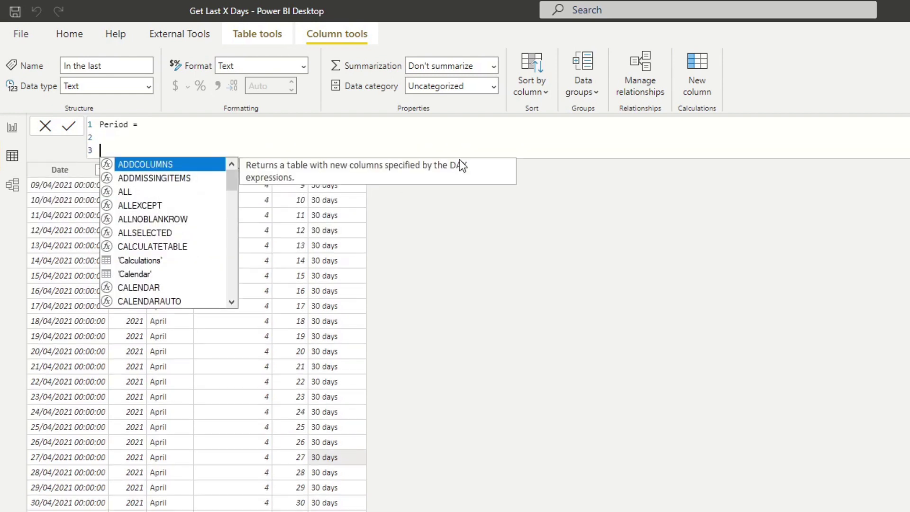
pyautogui.press('Escape')
pyautogui.write('VAR')
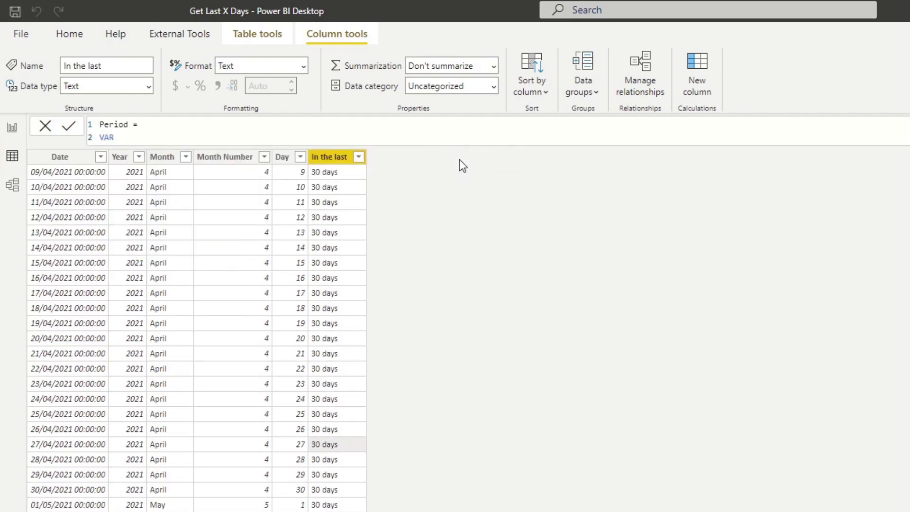
pyautogui.press('Return')
pyautogui.write('_l')
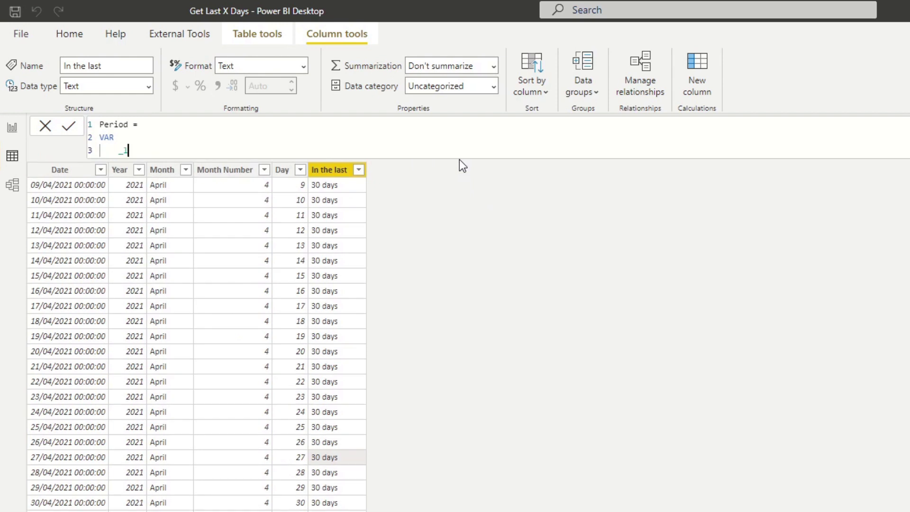
pyautogui.write('ast30days =')
pyautogui.hotkey('ctrl', 'v')
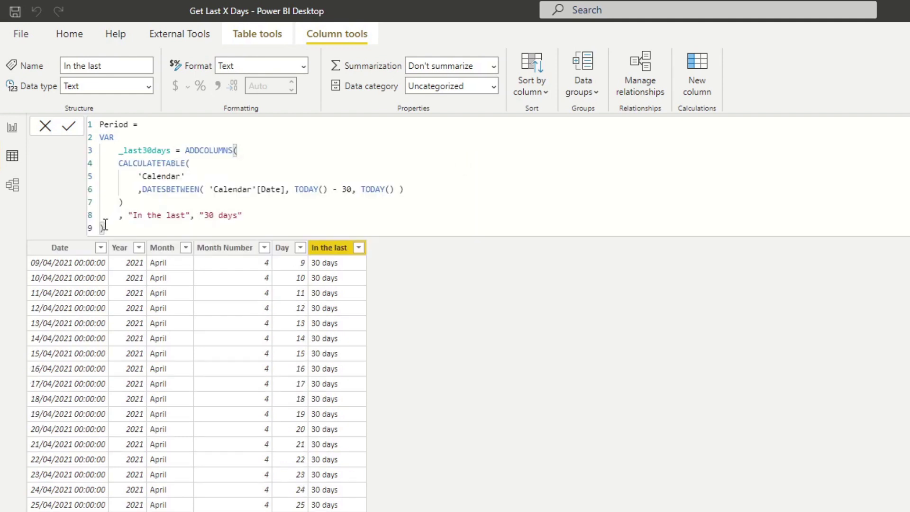
pyautogui.moveTo(108, 212); pyautogui.dragTo(99, 167)
pyautogui.press('Tab')
pyautogui.click(141, 225)
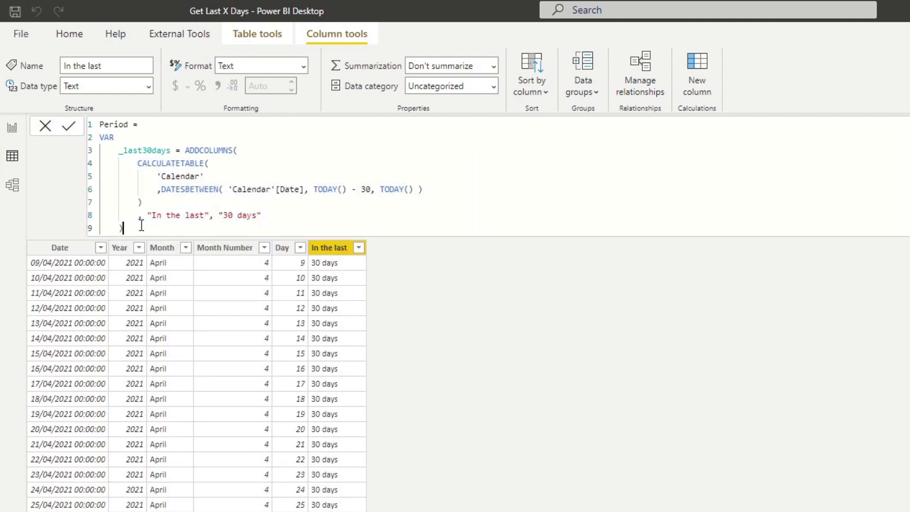
pyautogui.hotkey('shift', 'Return')
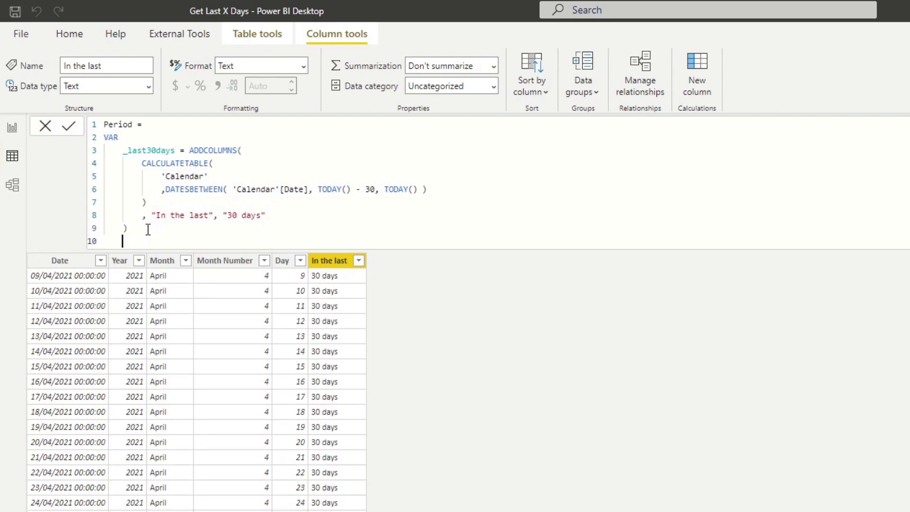
# Copy the _last30days variable block and paste two more copies below it
pyautogui.hotkey('shift', 'Return')
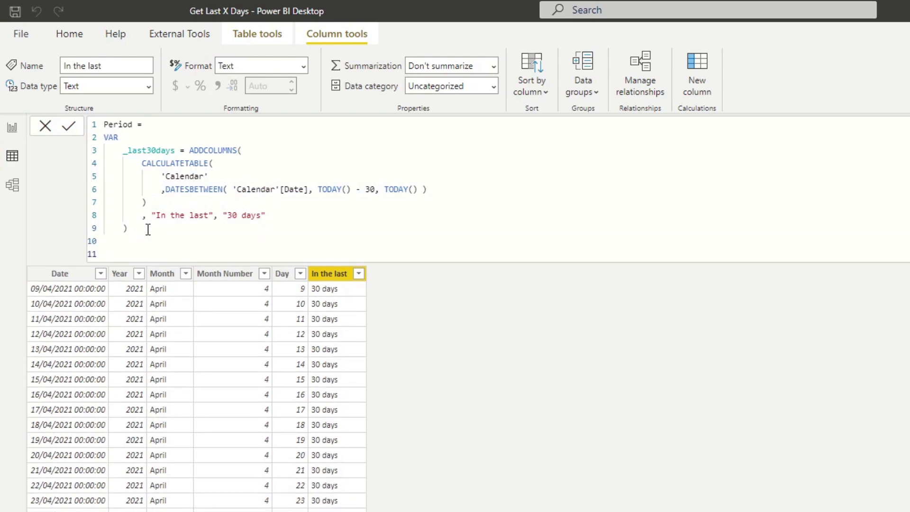
pyautogui.moveTo(148, 229); pyautogui.dragTo(62, 139)
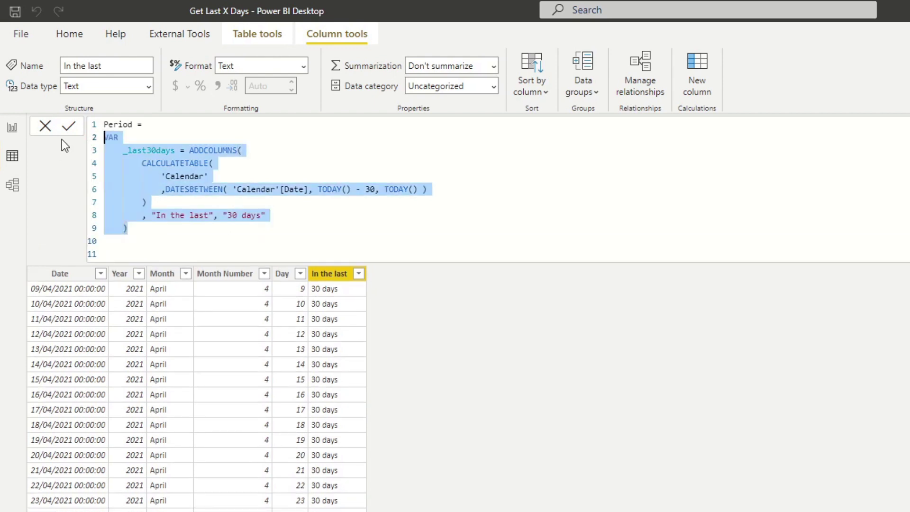
pyautogui.hotkey('ctrl', 'c')
pyautogui.click(114, 242)
pyautogui.hotkey('ctrl', 'v')
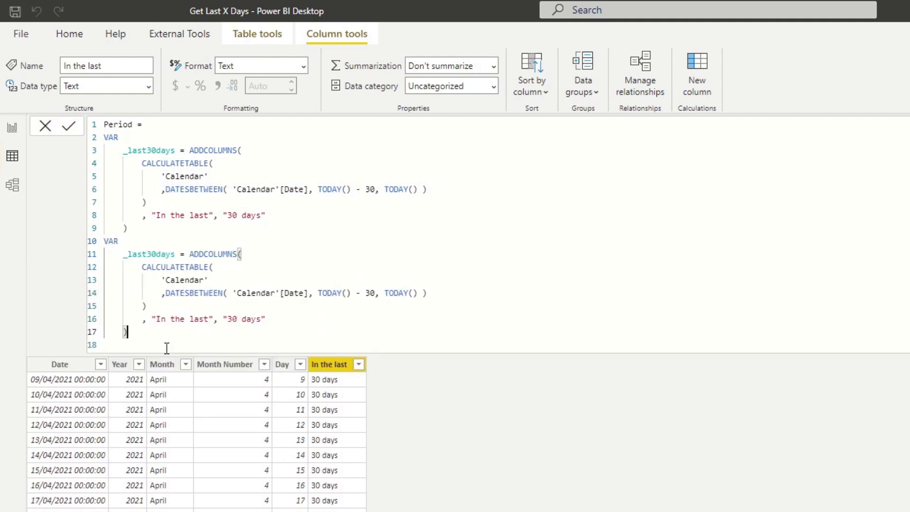
pyautogui.hotkey('shift', 'Return')
pyautogui.press('BackSpace')
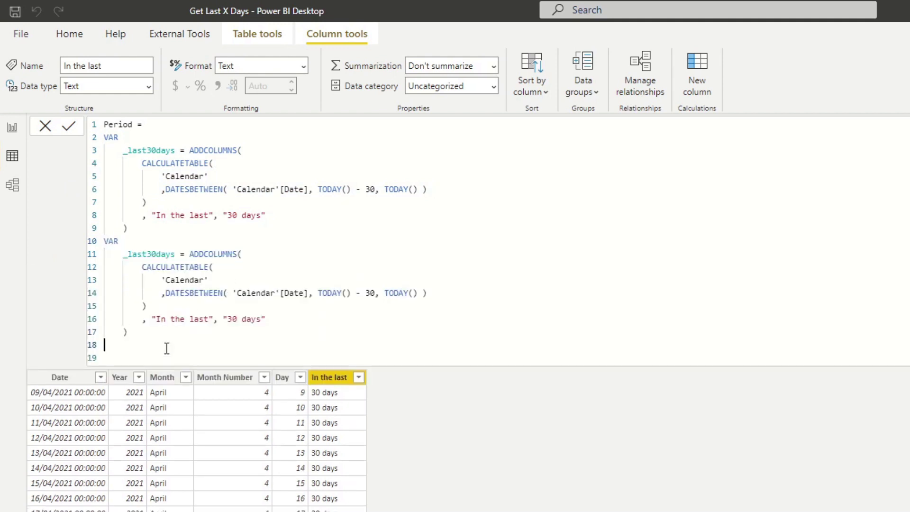
pyautogui.hotkey('ctrl', 'v')
# Rename the second copy to _last60days and change its label to "60 days"
pyautogui.click(152, 254)
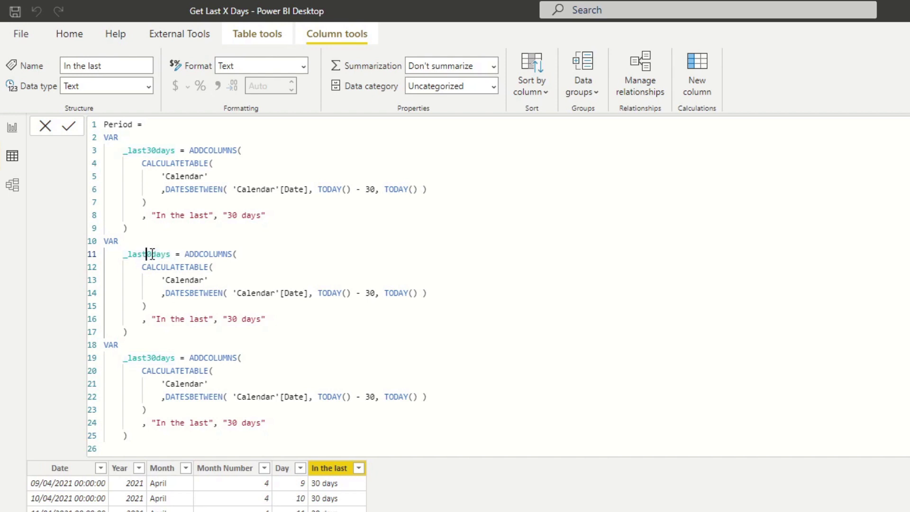
pyautogui.press('BackSpace')
pyautogui.write('6')
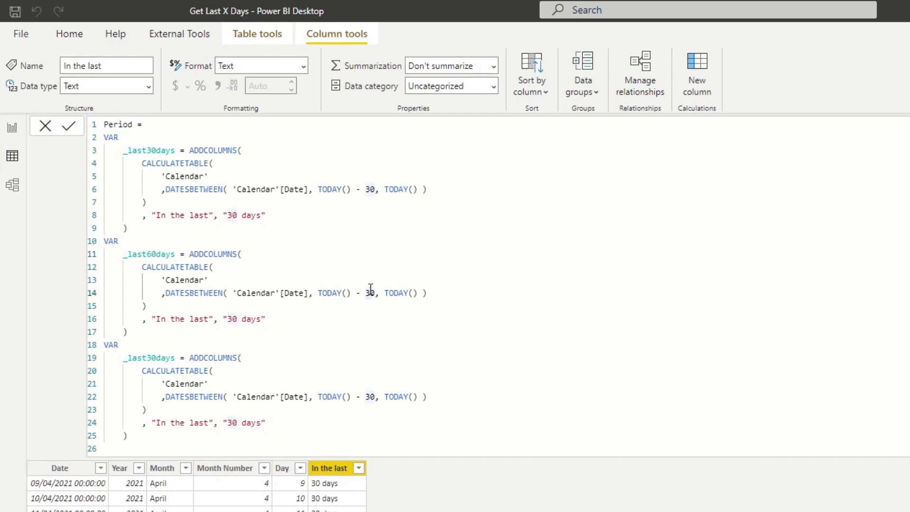
pyautogui.click(233, 320)
pyautogui.press('BackSpace')
pyautogui.write('6')
# Rename the third copy to _last90days, with a 90-day offset and "90 days" label
pyautogui.click(152, 359)
pyautogui.press('BackSpace')
pyautogui.write('9')
pyautogui.click(369, 398)
pyautogui.press('BackSpace')
pyautogui.write('9')
pyautogui.click(232, 422)
pyautogui.press('BackSpace')
pyautogui.write('9')
pyautogui.click(181, 440)
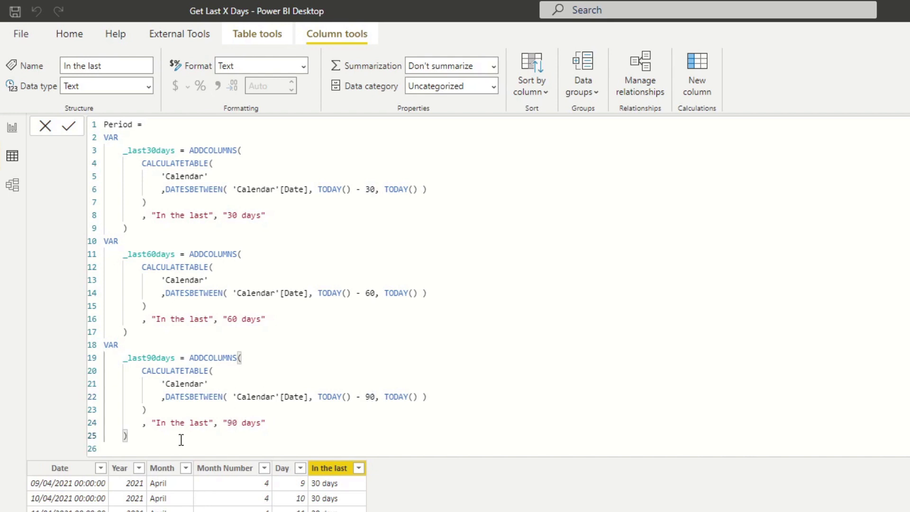
# End the Period formula with RETURN UNION( _last30days, _last60days, _last90days ) and commit it
pyautogui.press('Return')
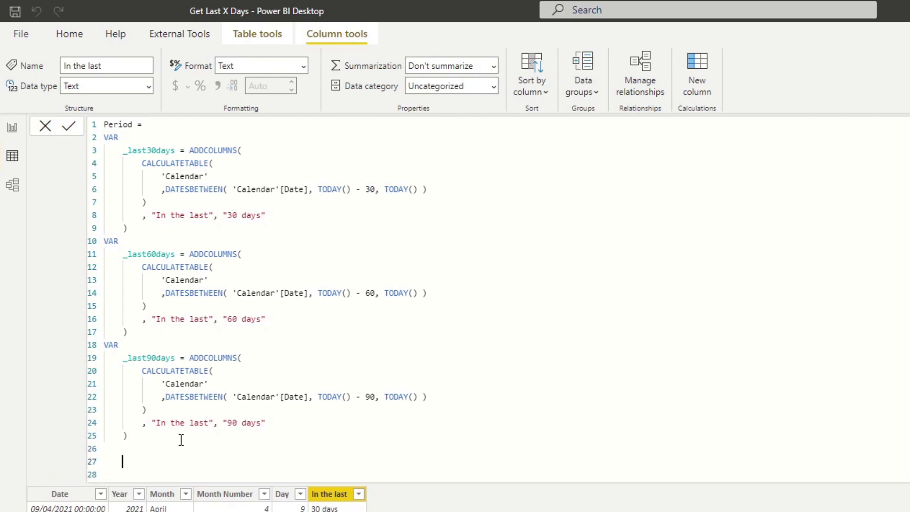
pyautogui.press('BackSpace')
pyautogui.write('RETURN')
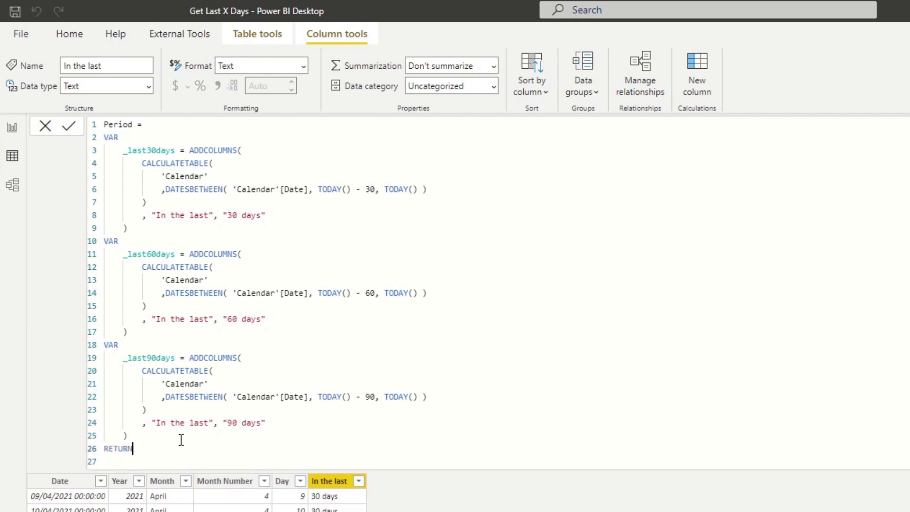
pyautogui.press('Return')
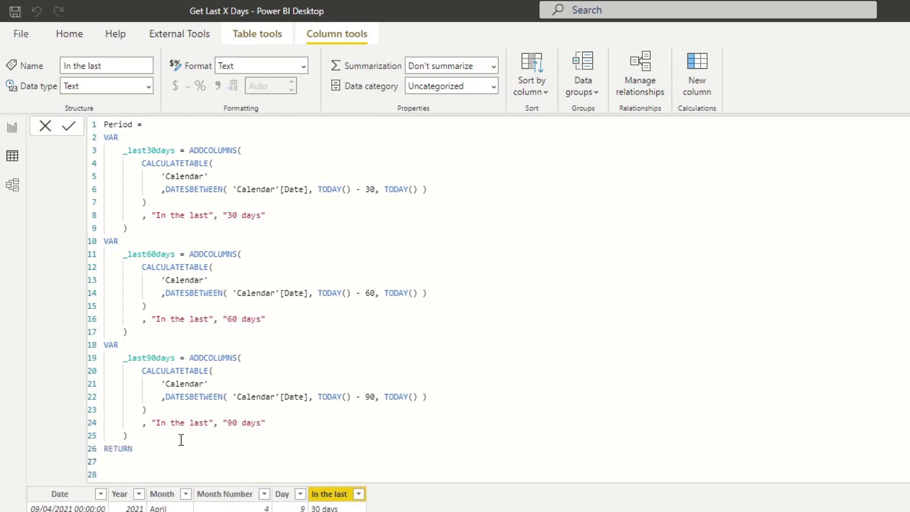
pyautogui.press('Tab')
pyautogui.write('UNION')
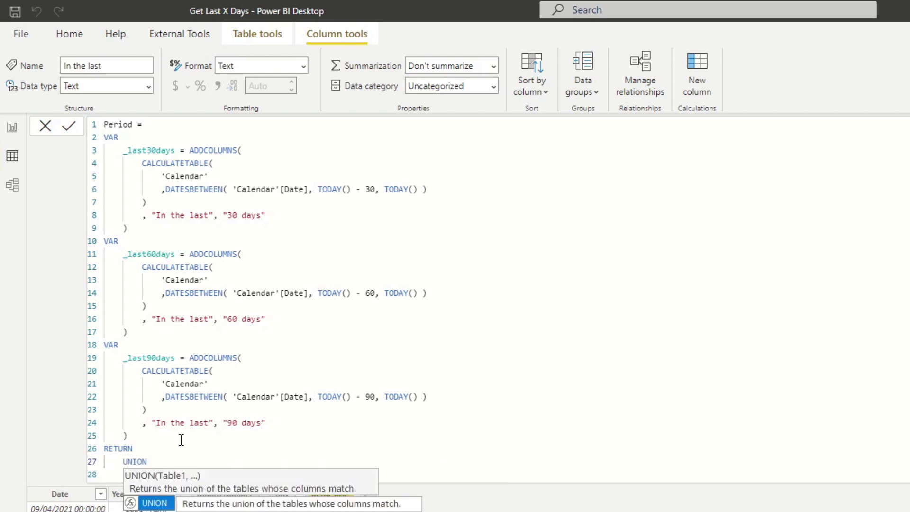
pyautogui.write('(')
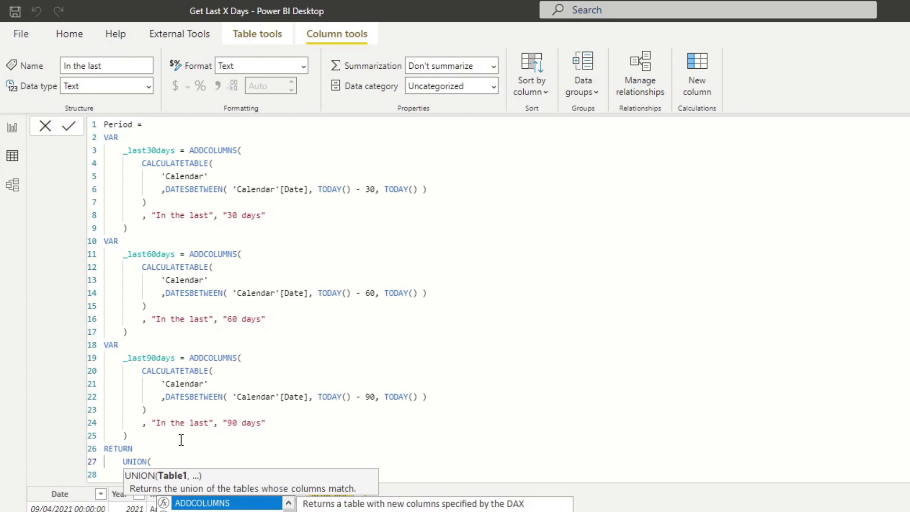
pyautogui.write(' _last30days, ')
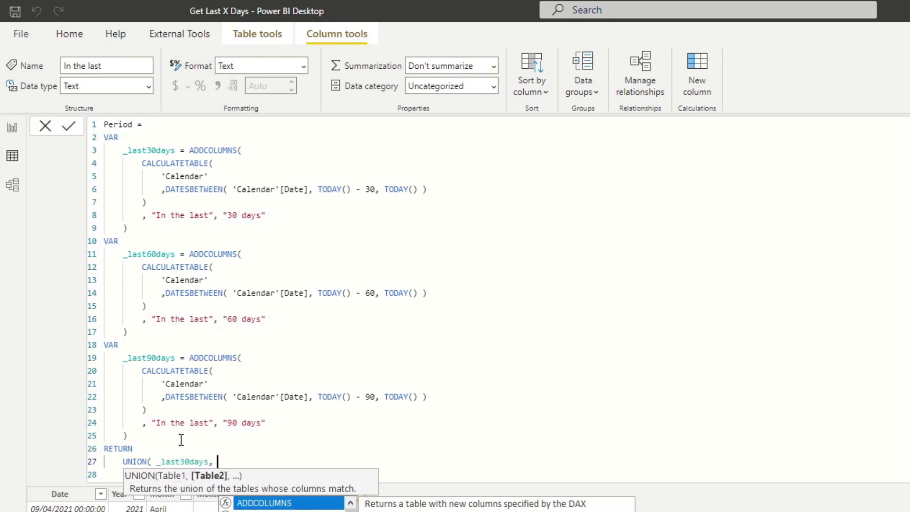
pyautogui.write('_las')
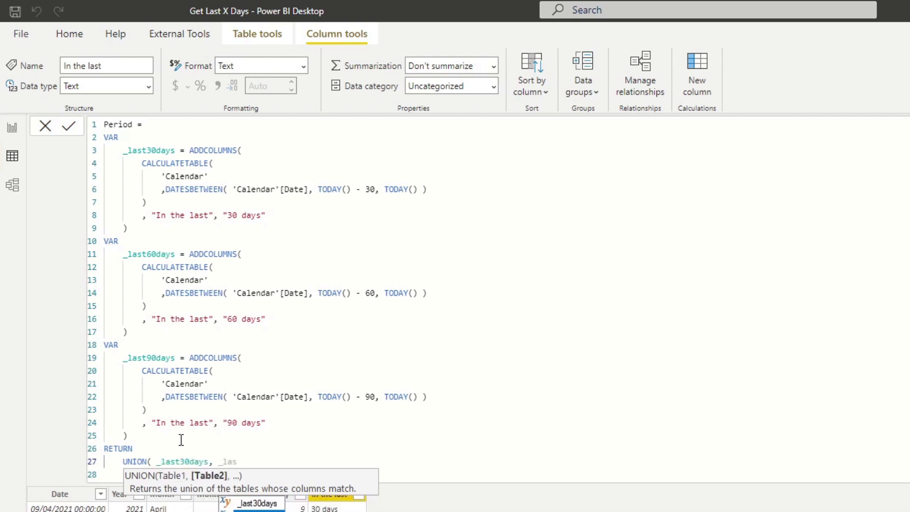
pyautogui.write('t60days, _las')
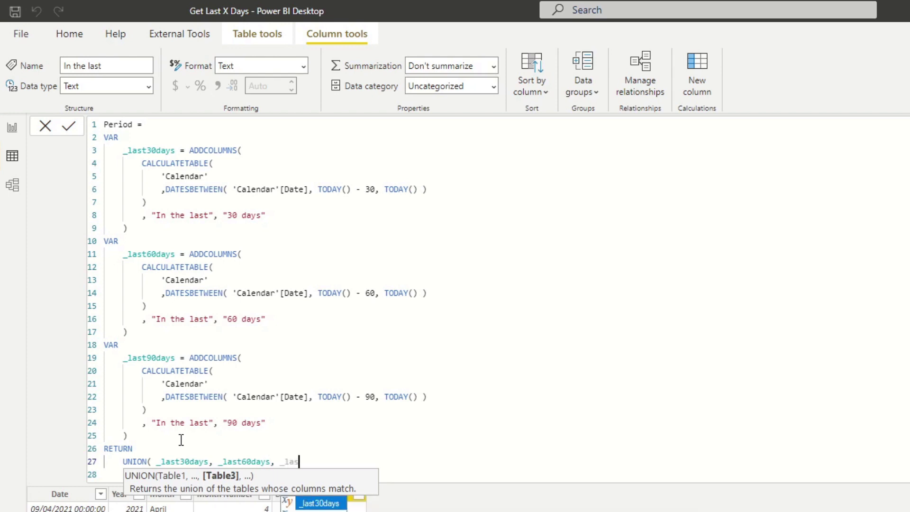
pyautogui.write('t90days)')
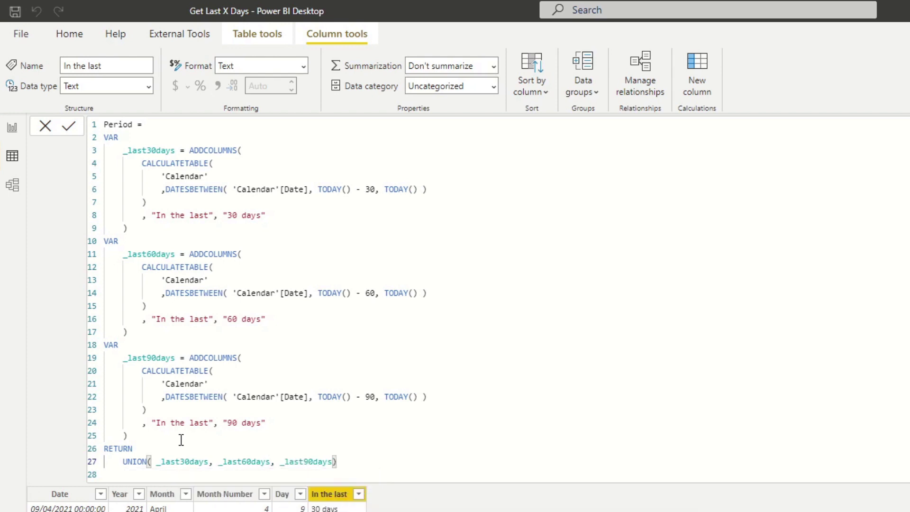
pyautogui.press('Left')
pyautogui.press('Return')
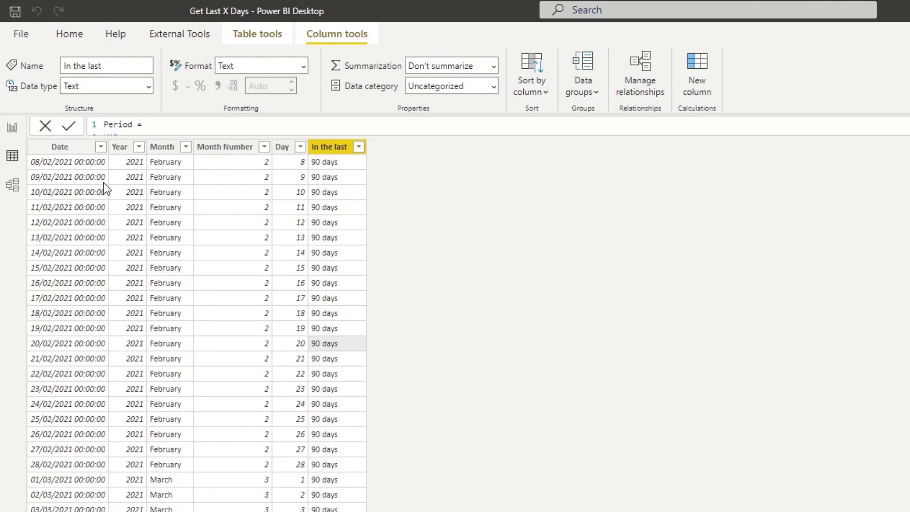
# Filter the Period table's Date column to 09/05/2021 only, then select the In the last column
pyautogui.click(101, 147)
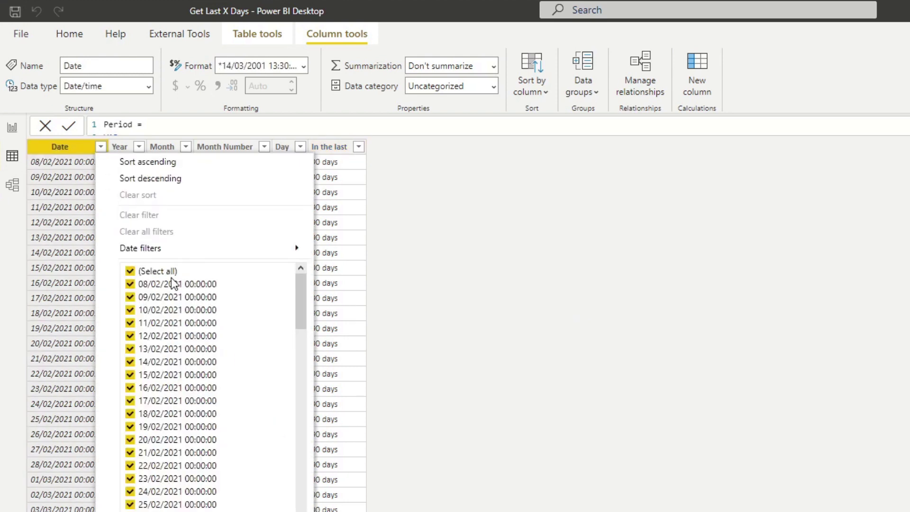
pyautogui.scroll(-20, 280, 323)
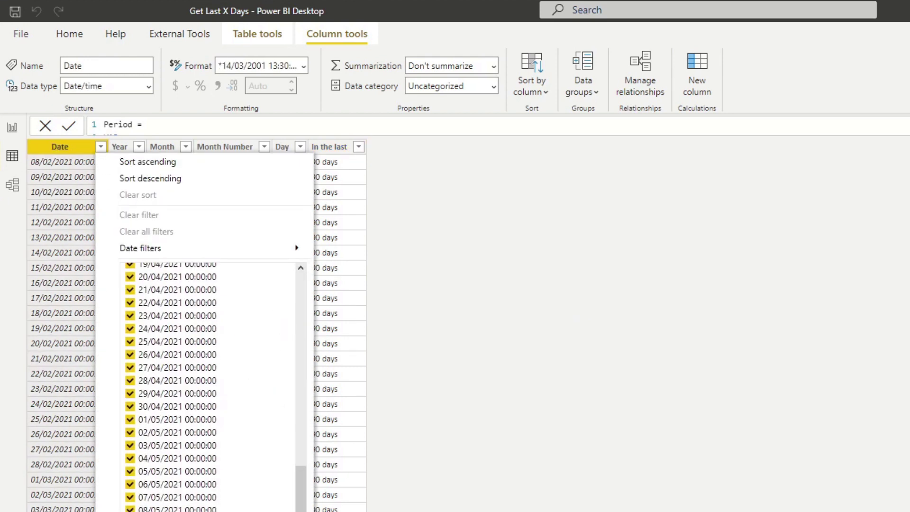
pyautogui.scroll(20, 172, 453)
pyautogui.click(130, 271)
pyautogui.scroll(-10, 262, 408)
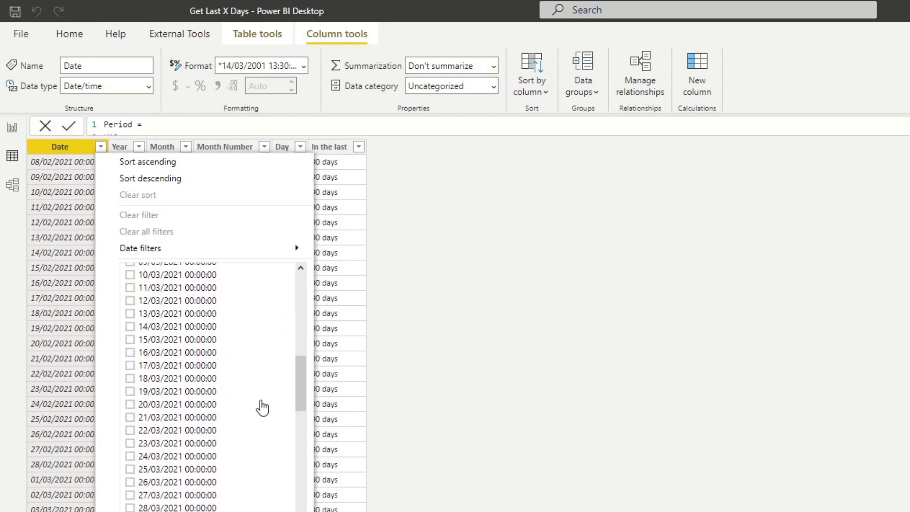
pyautogui.scroll(-13, 262, 408)
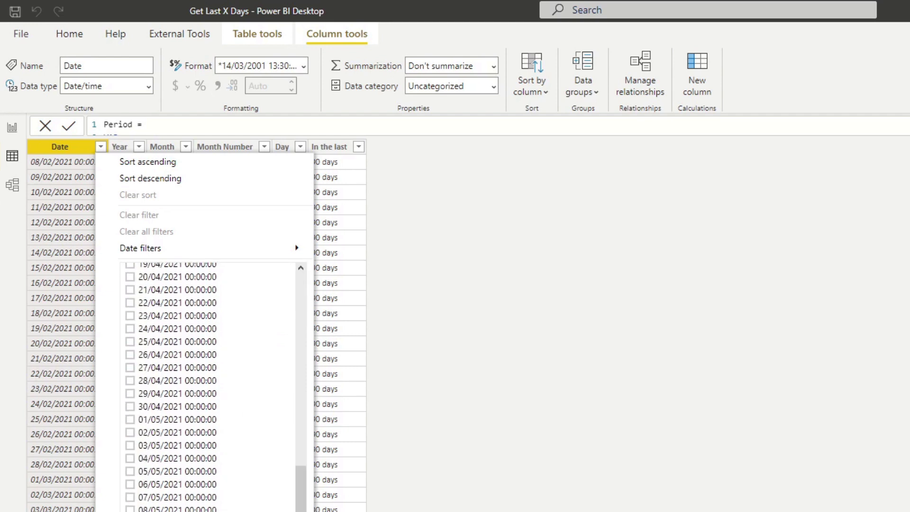
pyautogui.press('Return')
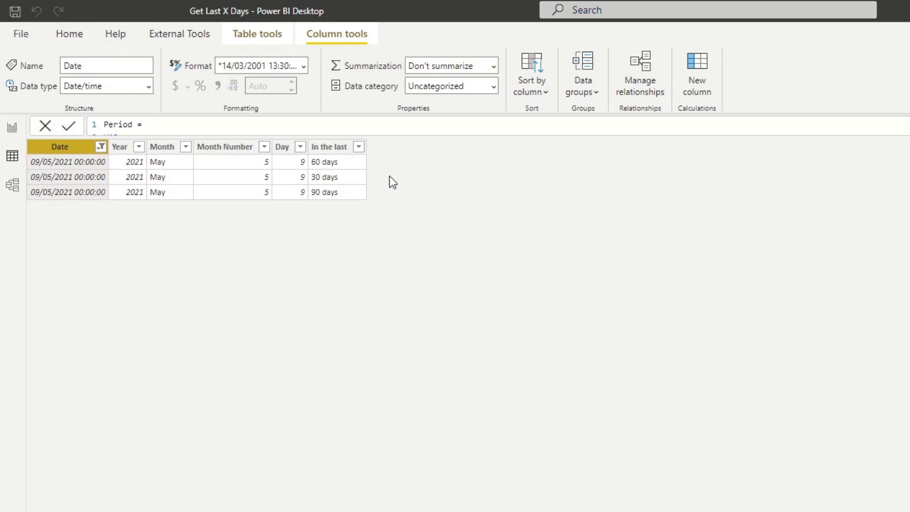
pyautogui.click(359, 165)
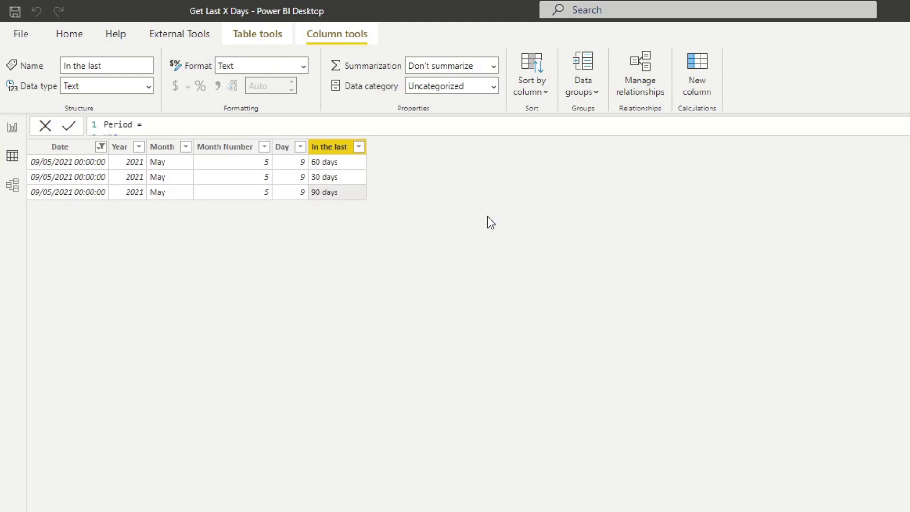
# In Model view, move the Period table below the Calendar table
pyautogui.click(12, 185)
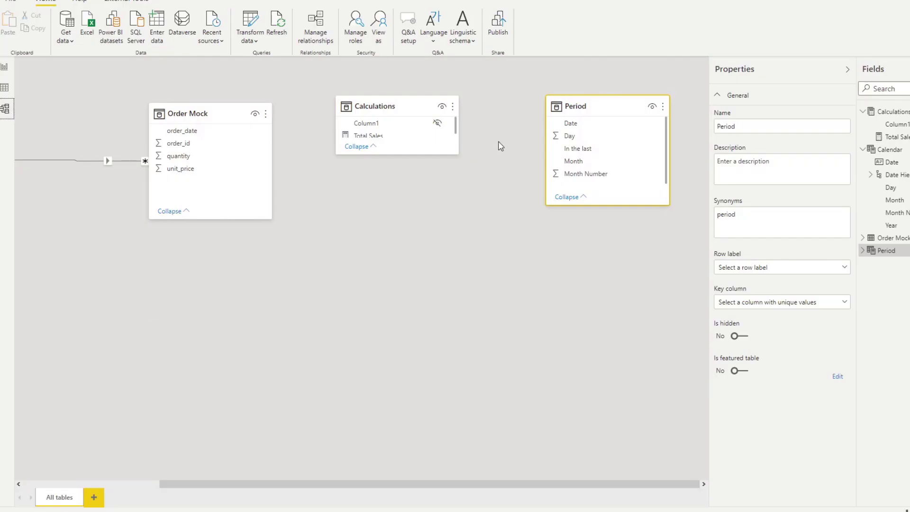
pyautogui.moveTo(584, 110); pyautogui.dragTo(112, 129)
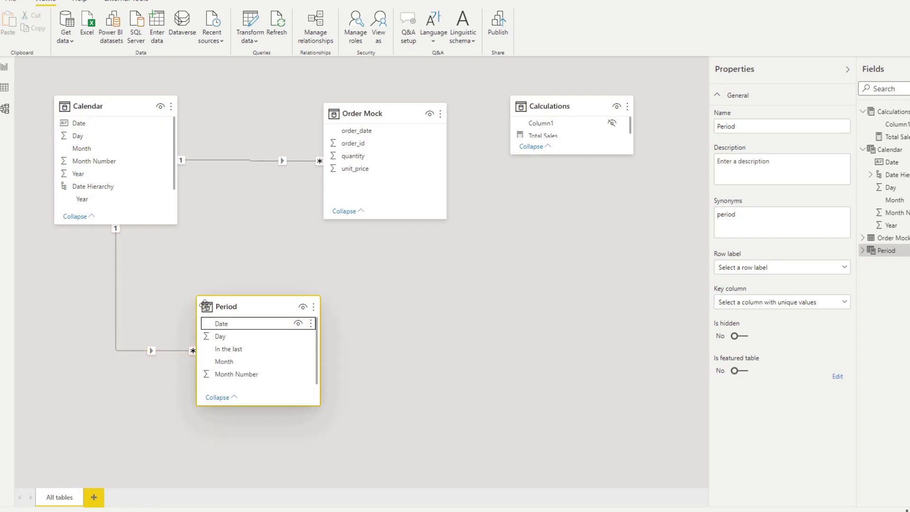
pyautogui.moveTo(223, 313); pyautogui.dragTo(221, 320)
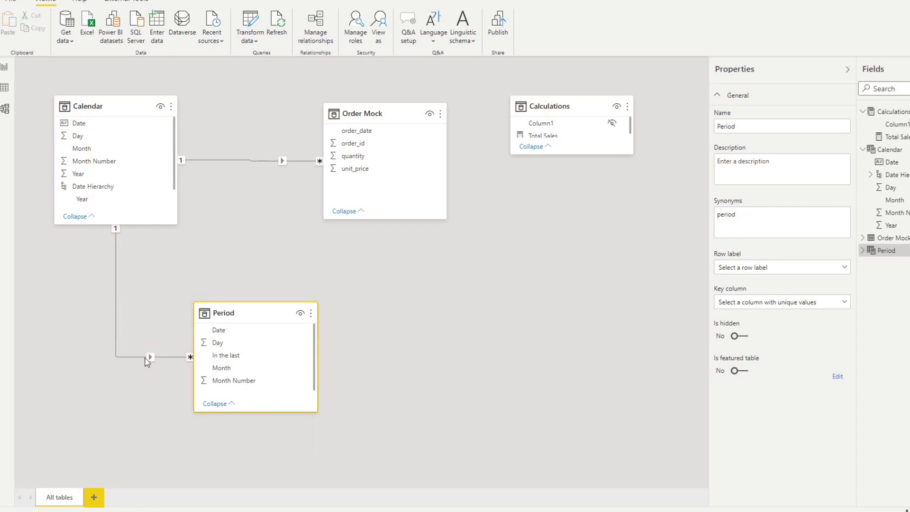
# Set the Calendar–Period relationship's cross filter direction to Both, then return to the report
pyautogui.doubleClick(169, 357)
pyautogui.moveTo(435, 104); pyautogui.dragTo(557, 110)
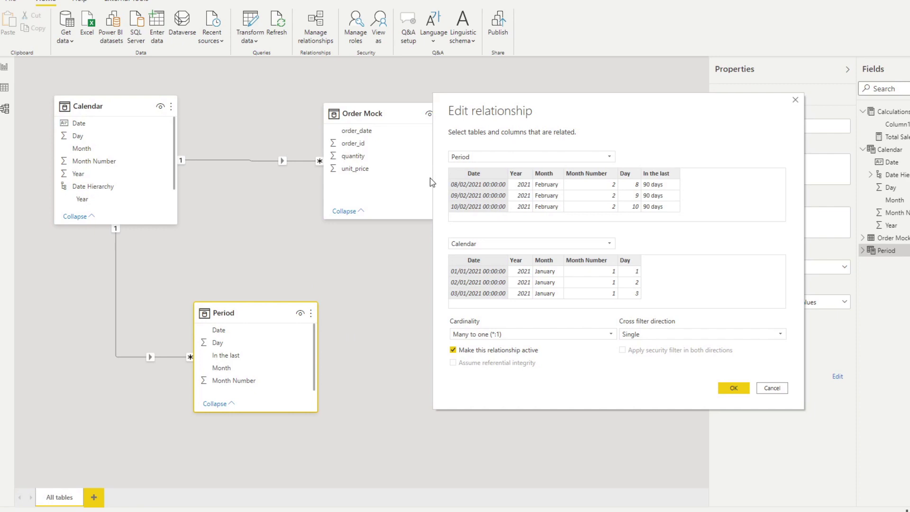
pyautogui.click(644, 332)
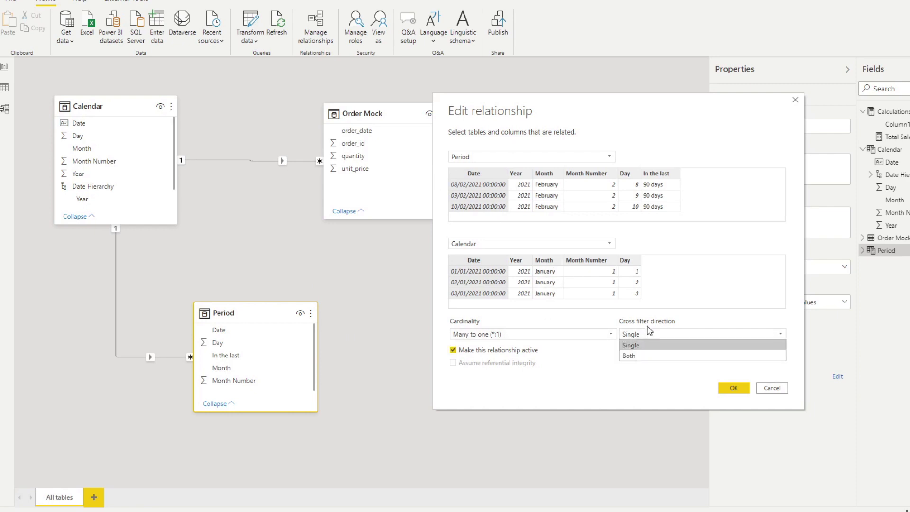
pyautogui.click(644, 357)
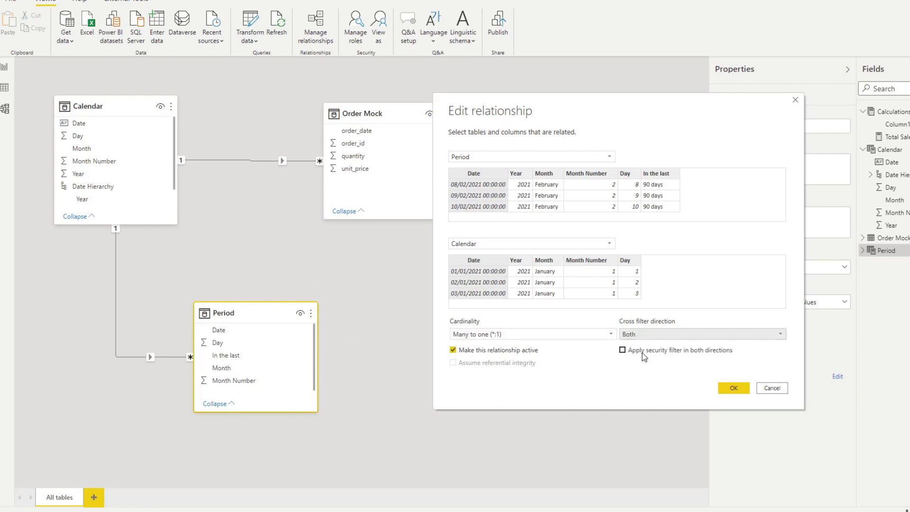
pyautogui.click(738, 391)
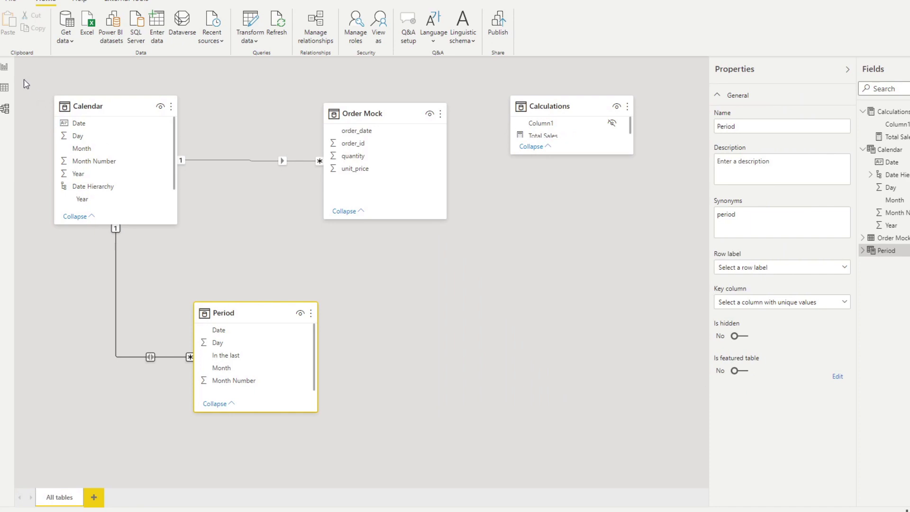
pyautogui.click(5, 69)
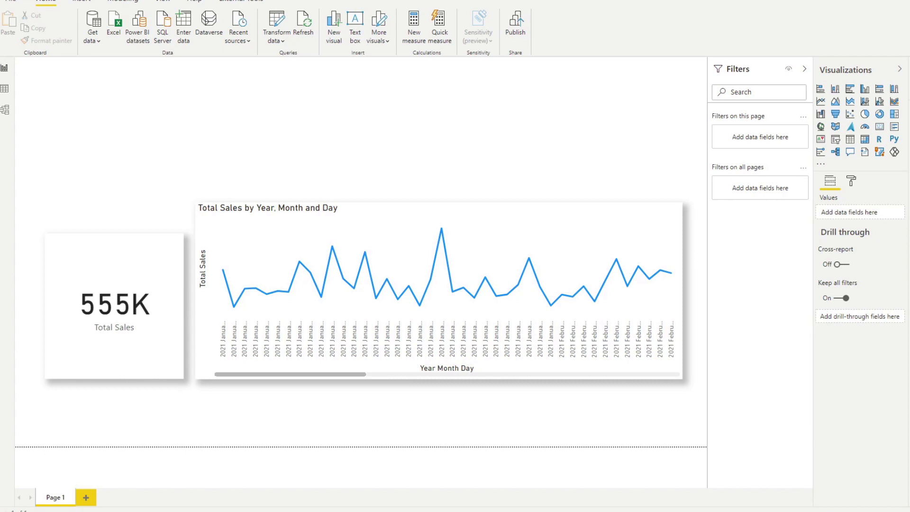
# Place the In the last field on the page as a slicer with Horizontal orientation
pyautogui.moveTo(908, 228); pyautogui.dragTo(132, 185)
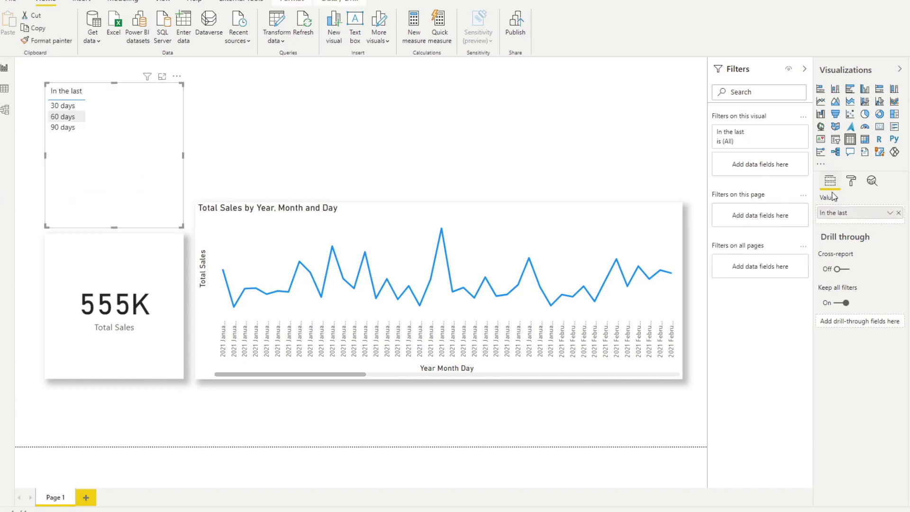
pyautogui.click(854, 185)
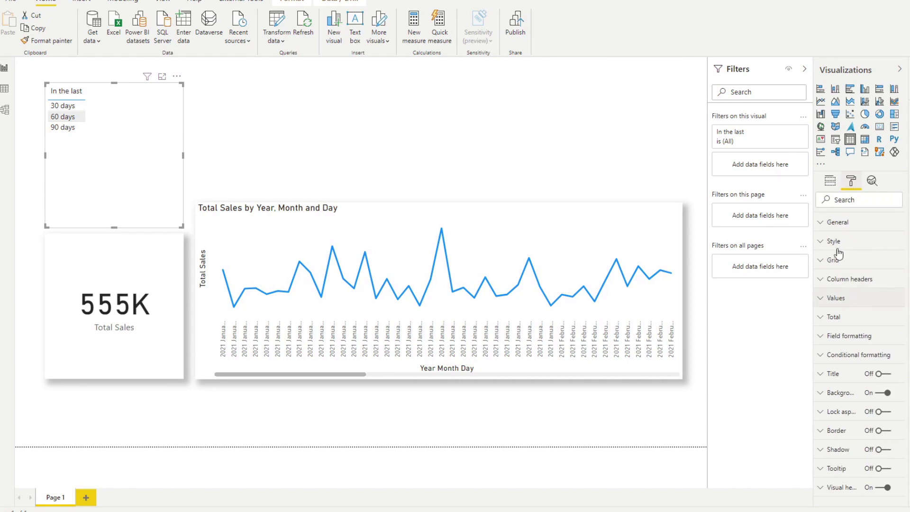
pyautogui.click(835, 139)
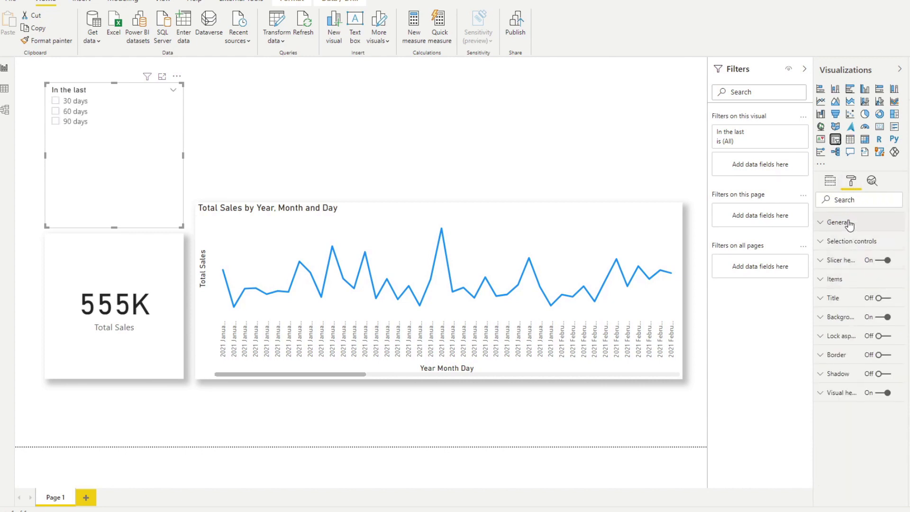
pyautogui.click(838, 221)
pyautogui.click(859, 322)
pyautogui.click(856, 346)
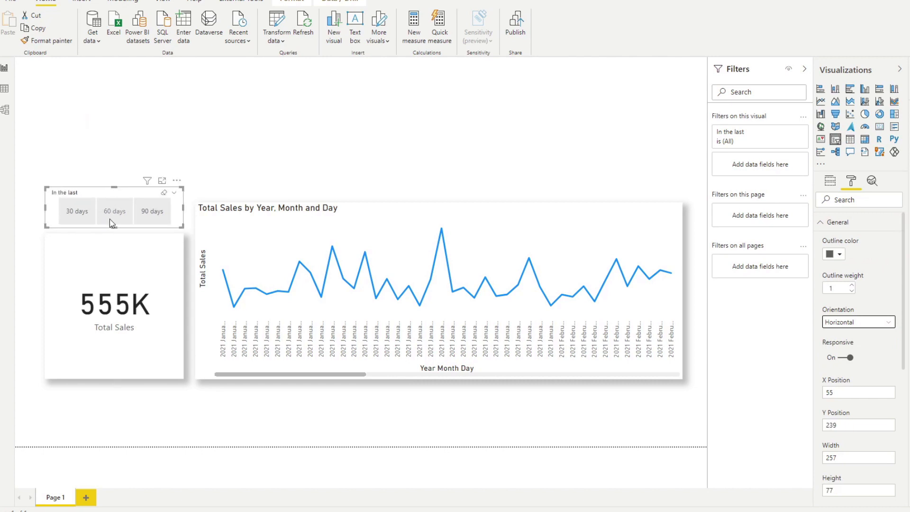
# Try the 30 and 60 days tiles, inspect the chart in Focus mode, then select 90 days
pyautogui.click(78, 215)
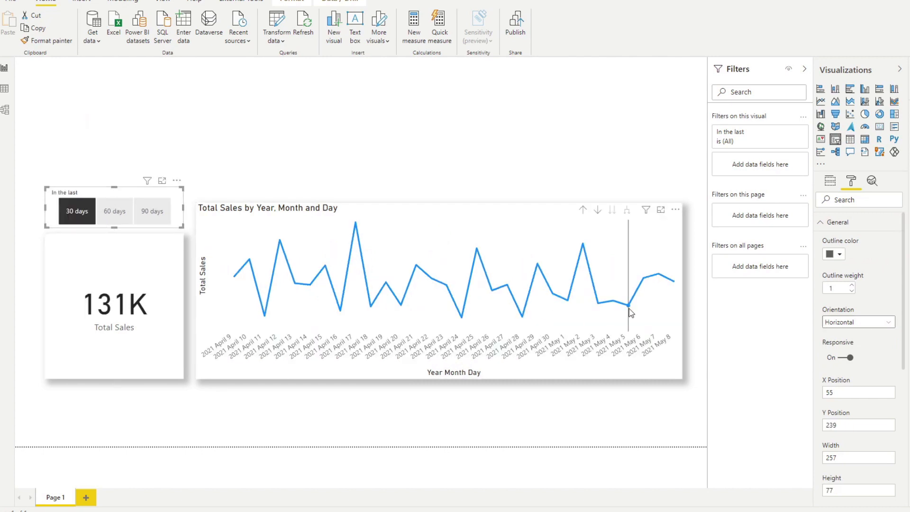
pyautogui.click(121, 215)
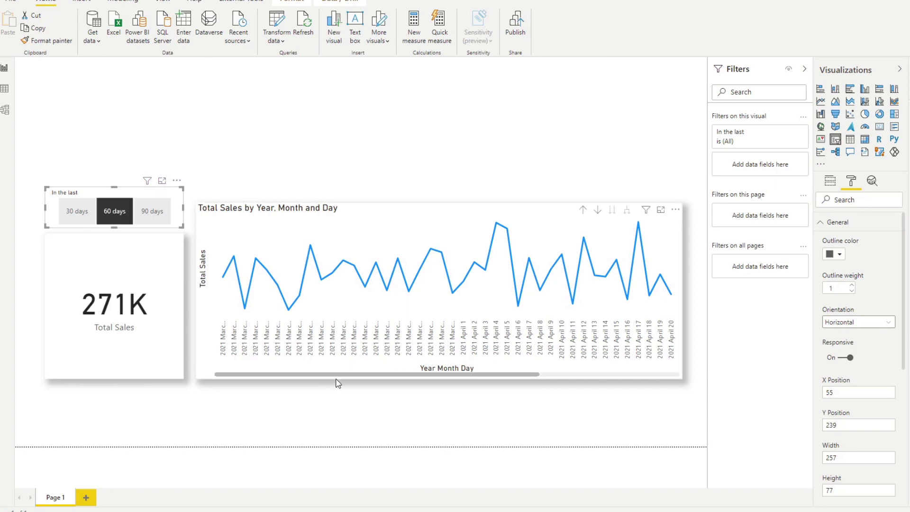
pyautogui.click(661, 211)
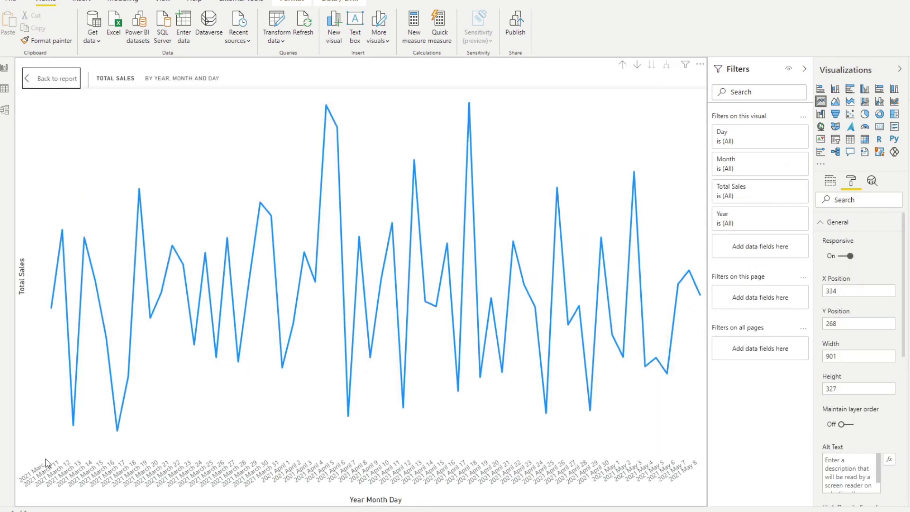
pyautogui.moveTo(53, 431)
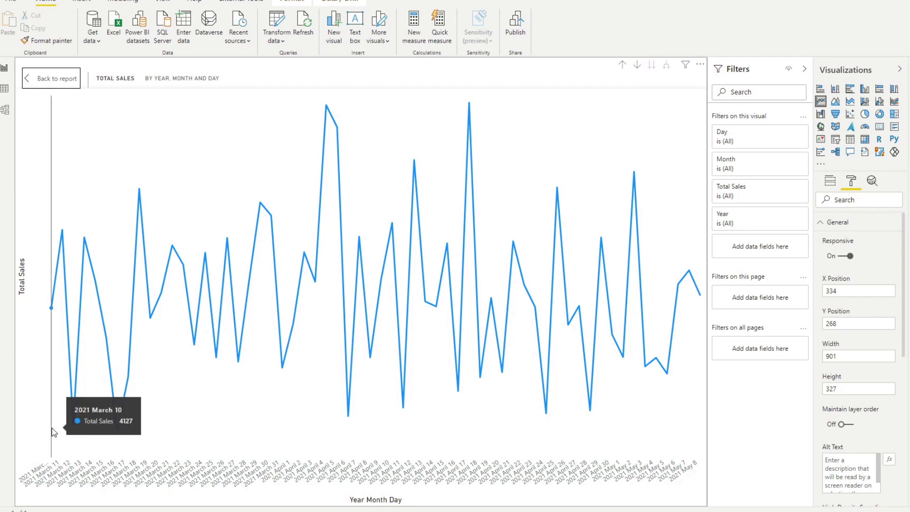
pyautogui.click(54, 86)
pyautogui.click(152, 213)
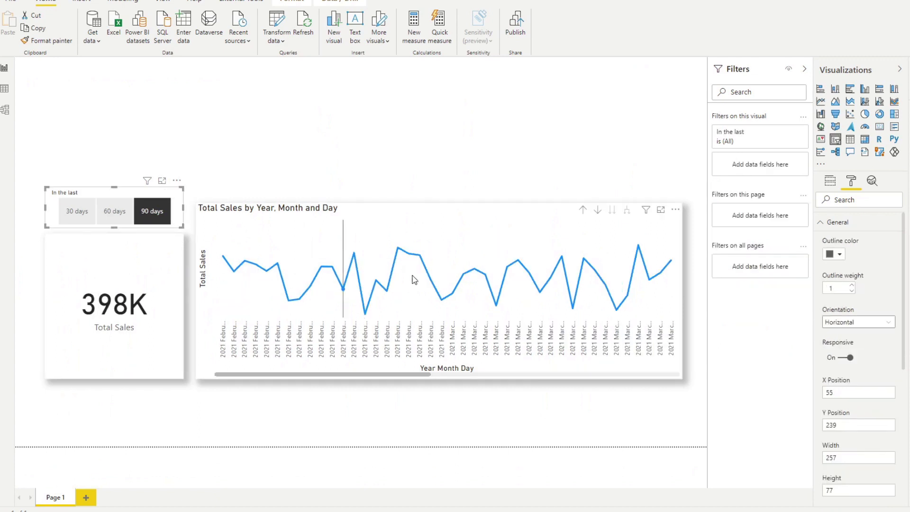
pyautogui.moveTo(315, 374); pyautogui.dragTo(280, 379)
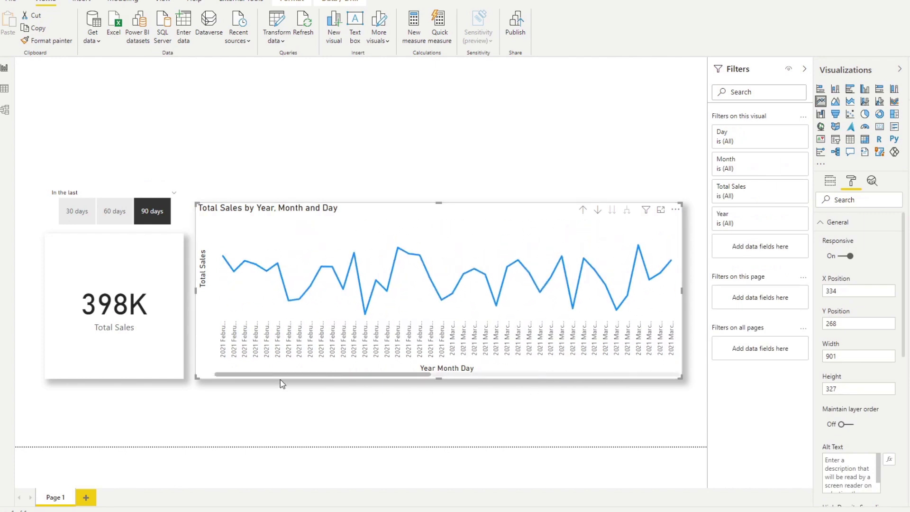